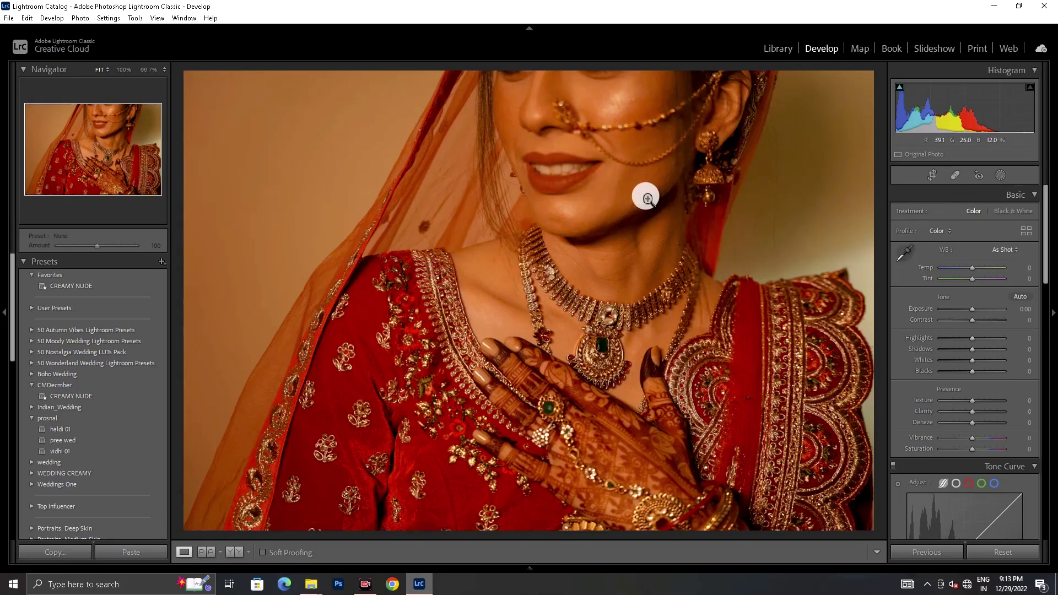
Set Temp to -30, Tint -25, Contrast -49, Highlights -68, Shadows +67 and Blacks +100 in the photo's basic adjustments
{"action": "mouse_move", "coordinate": [972, 268]}
{"action": "left_mouse_down"}
{"action": "mouse_move", "coordinate": [961, 267]}
{"action": "mouse_move", "coordinate": [965, 279]}
{"action": "left_mouse_up"}
{"action": "left_click_drag", "start_coordinate": [669, 318], "coordinate": [650, 325]}
{"action": "left_click_drag", "start_coordinate": [972, 371], "coordinate": [967, 338]}
{"action": "scroll", "coordinate": [971, 376], "scroll_direction": "down", "scroll_amount": 2}
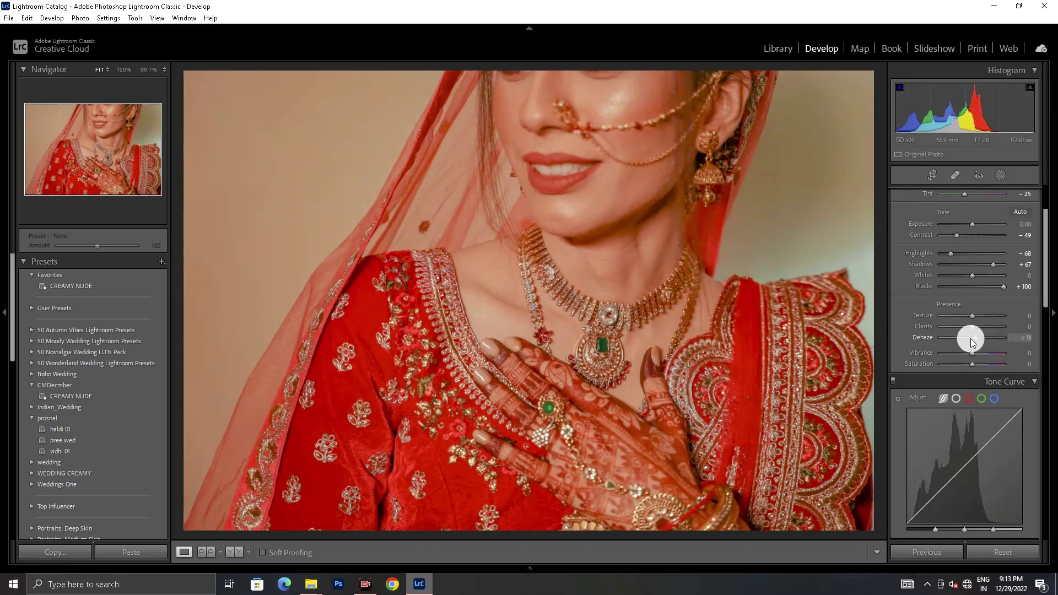
Shape the parametric tone curve with Darks at +20 and Shadows at -31
{"action": "scroll", "coordinate": [975, 395], "scroll_direction": "down", "scroll_amount": 2}
{"action": "scroll", "coordinate": [975, 396], "scroll_direction": "down", "scroll_amount": 2}
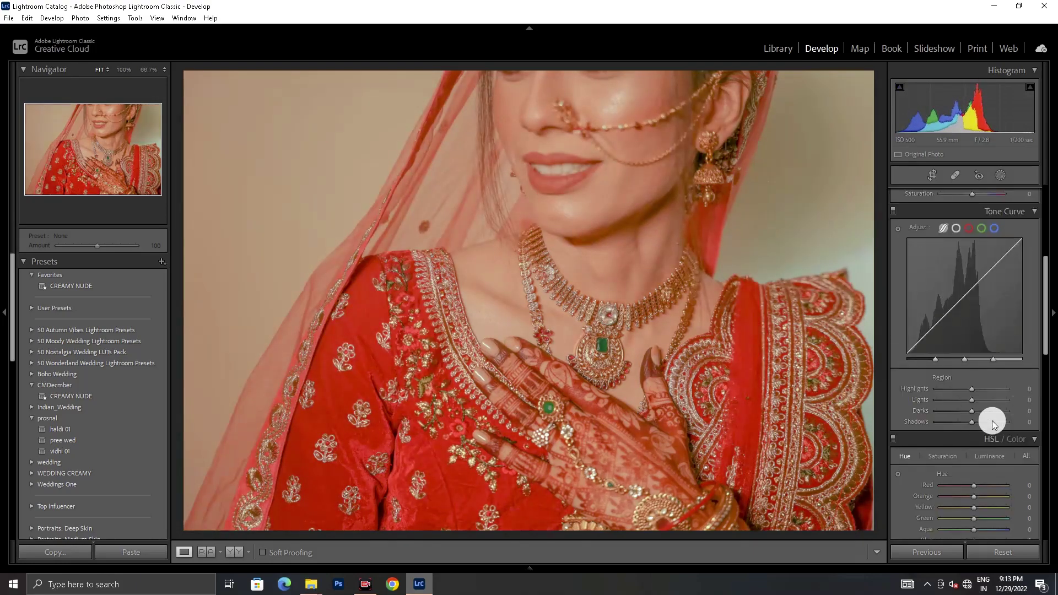
{"action": "mouse_move", "coordinate": [972, 410]}
{"action": "left_mouse_down"}
{"action": "mouse_move", "coordinate": [987, 410]}
{"action": "mouse_move", "coordinate": [949, 422]}
{"action": "mouse_move", "coordinate": [956, 429]}
{"action": "mouse_move", "coordinate": [984, 411]}
{"action": "left_mouse_up"}
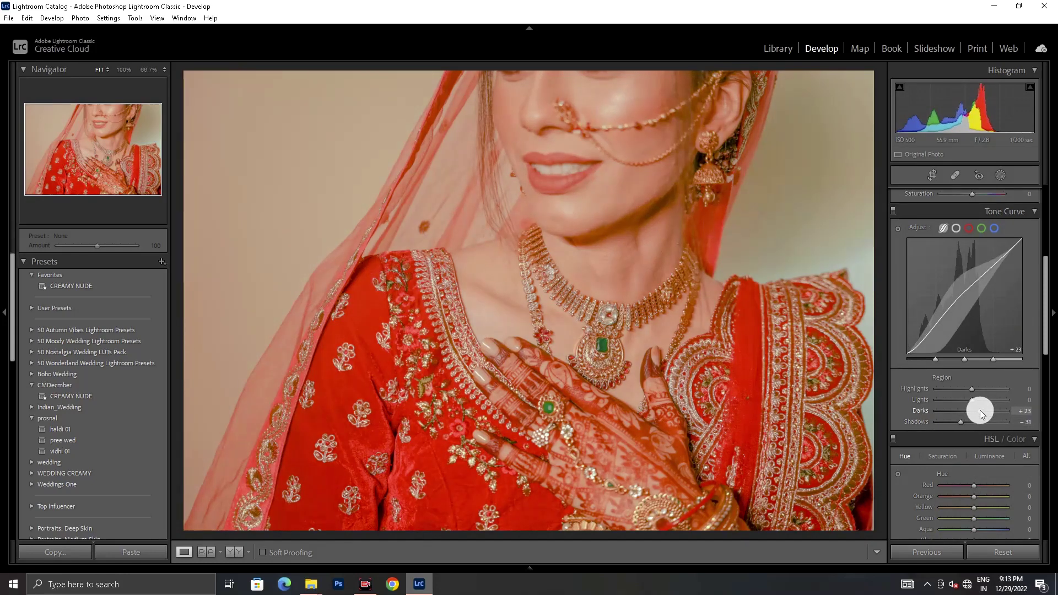
Set Dehaze to 0 and check the bride's photo
{"action": "scroll", "coordinate": [986, 284], "scroll_direction": "up", "scroll_amount": 4}
{"action": "scroll", "coordinate": [961, 429], "scroll_direction": "down", "scroll_amount": 2}
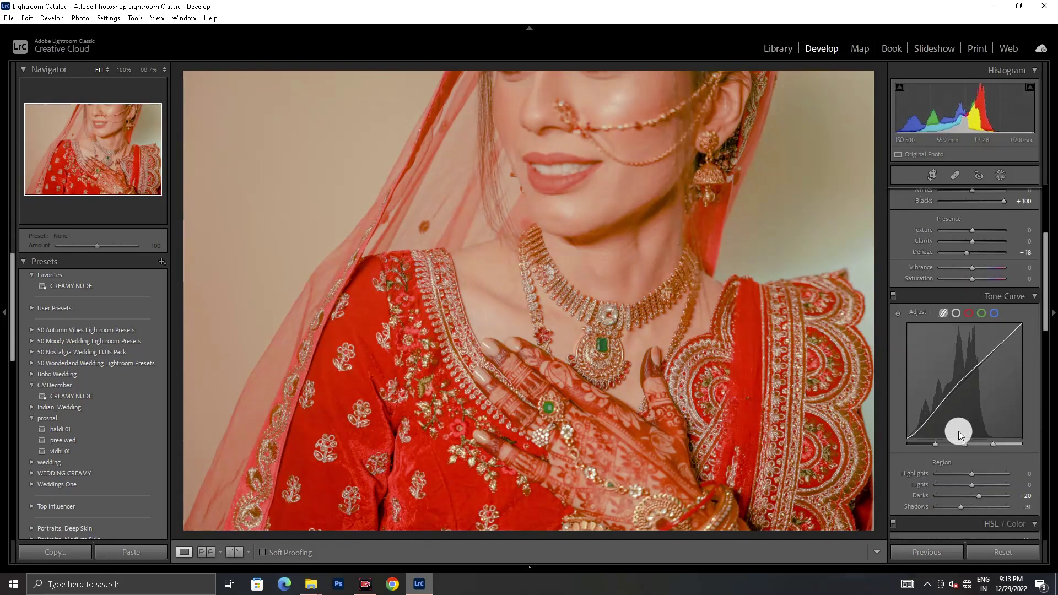
{"action": "scroll", "coordinate": [967, 364], "scroll_direction": "up", "scroll_amount": 2}
{"action": "left_click_drag", "start_coordinate": [973, 341], "coordinate": [967, 338]}
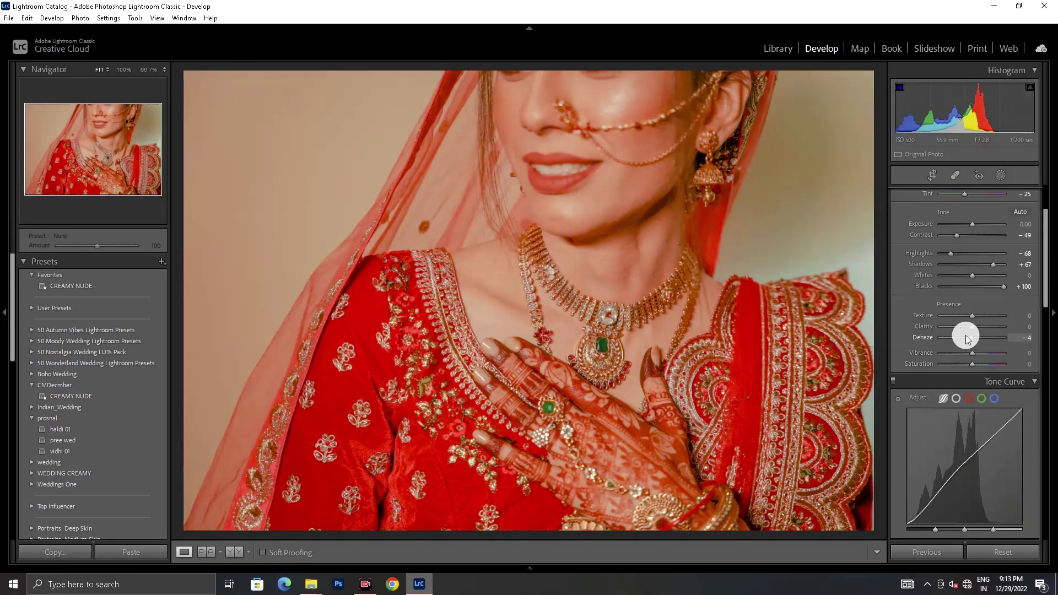
{"action": "left_click", "coordinate": [618, 378]}
{"action": "left_click", "coordinate": [628, 382]}
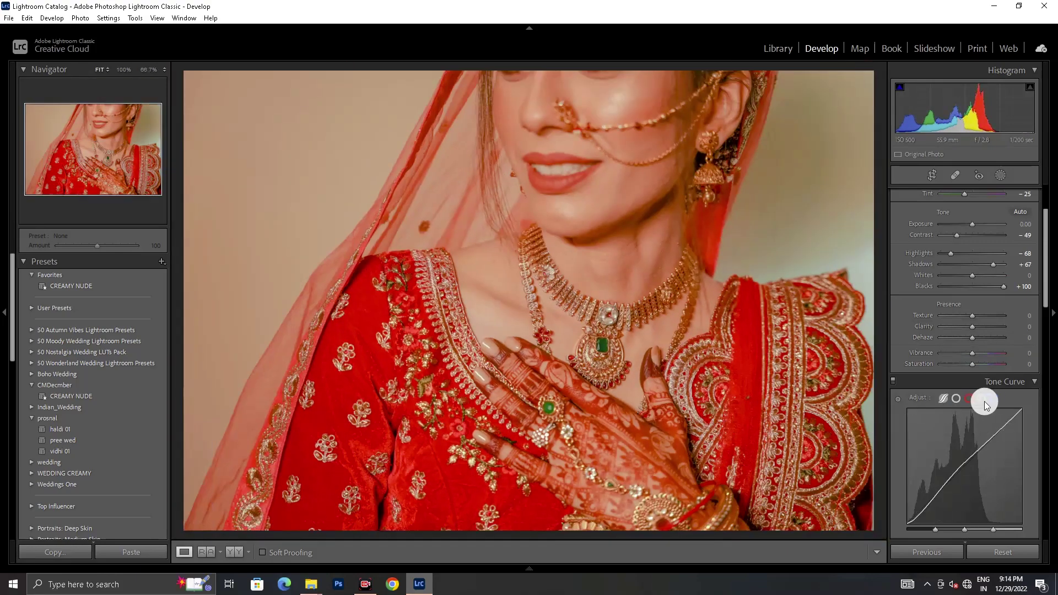
Add a midpoint near 134/123 on the blue channel tone curve and raise its black point to output 36
{"action": "left_click", "coordinate": [994, 398]}
{"action": "scroll", "coordinate": [973, 464], "scroll_direction": "down", "scroll_amount": 2}
{"action": "left_click_drag", "start_coordinate": [965, 387], "coordinate": [968, 387]}
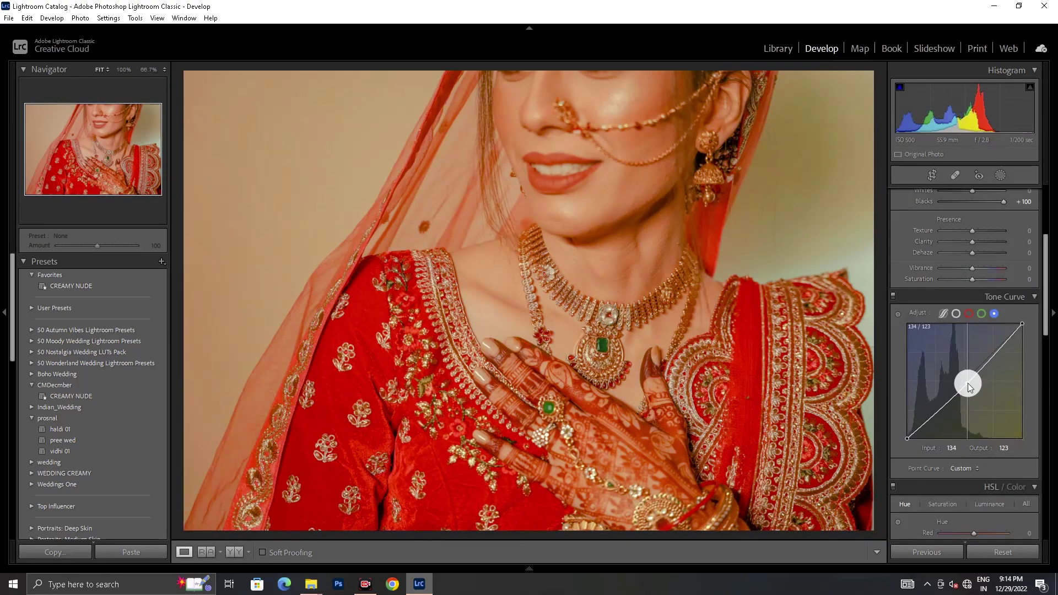
{"action": "left_click_drag", "start_coordinate": [906, 437], "coordinate": [899, 425]}
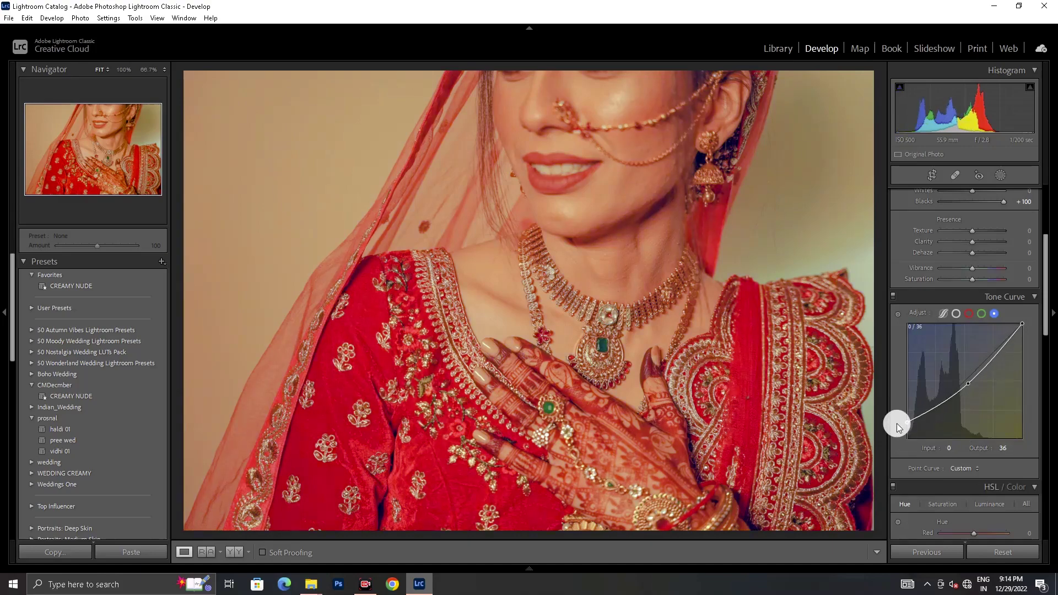
In Calibration, set Red Primary hue +7 and saturation -23, Green Primary hue -44 and saturation -56, and Blue Primary hue -44
{"action": "scroll", "coordinate": [1008, 377], "scroll_direction": "down", "scroll_amount": 15}
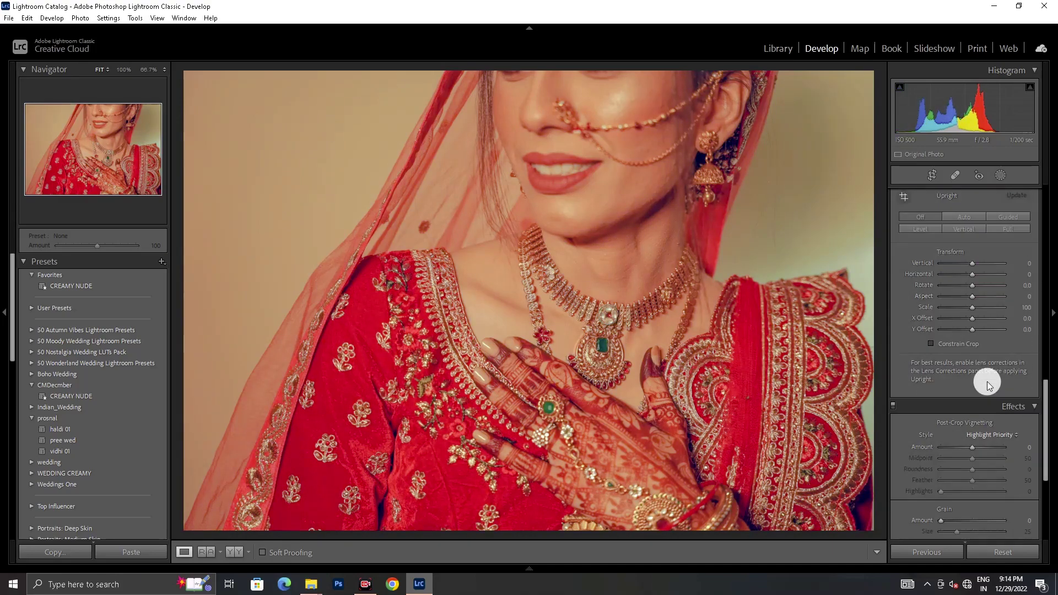
{"action": "mouse_move", "coordinate": [971, 447]}
{"action": "left_mouse_down"}
{"action": "mouse_move", "coordinate": [965, 438]}
{"action": "mouse_move", "coordinate": [975, 438]}
{"action": "left_mouse_up"}
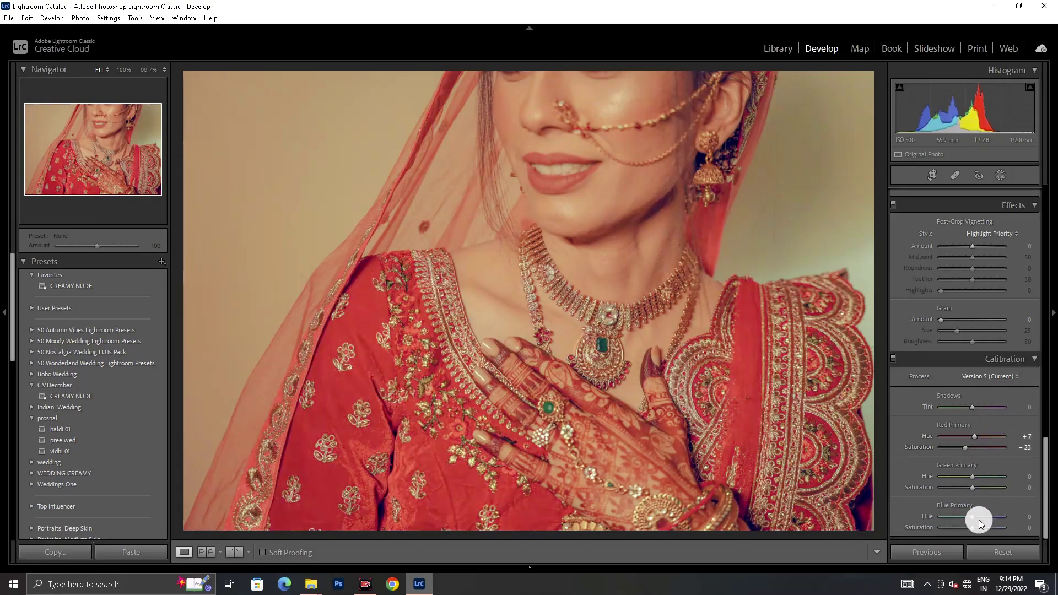
{"action": "mouse_move", "coordinate": [967, 518]}
{"action": "left_mouse_down"}
{"action": "mouse_move", "coordinate": [987, 517]}
{"action": "mouse_move", "coordinate": [958, 516]}
{"action": "left_mouse_up"}
{"action": "left_click_drag", "start_coordinate": [971, 476], "coordinate": [958, 483]}
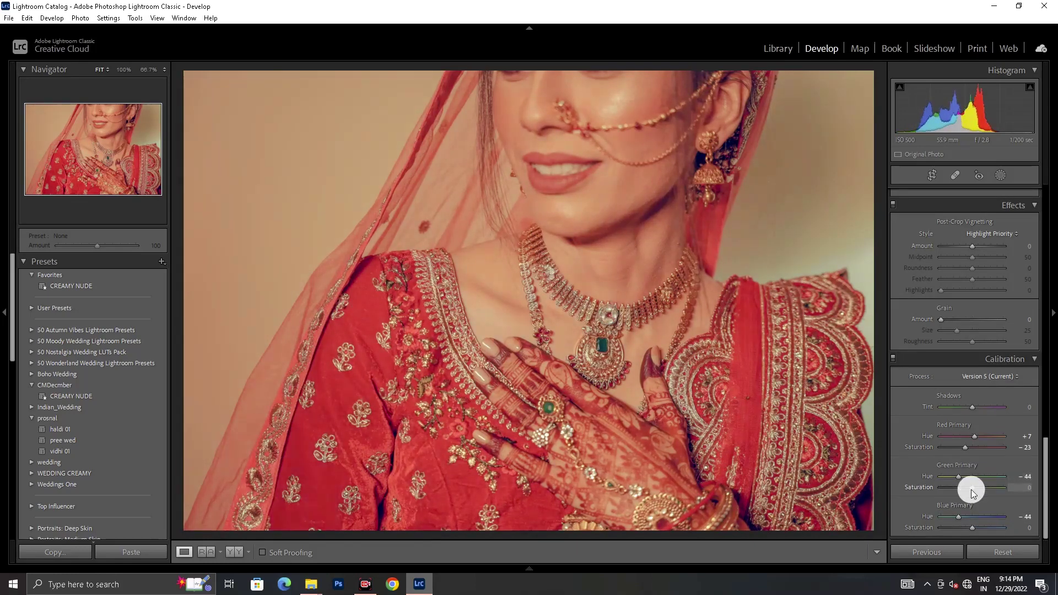
Set Contrast to +5 and Exposure to +0.30, and inspect the mouth area up close
{"action": "scroll", "coordinate": [968, 342], "scroll_direction": "up", "scroll_amount": 20}
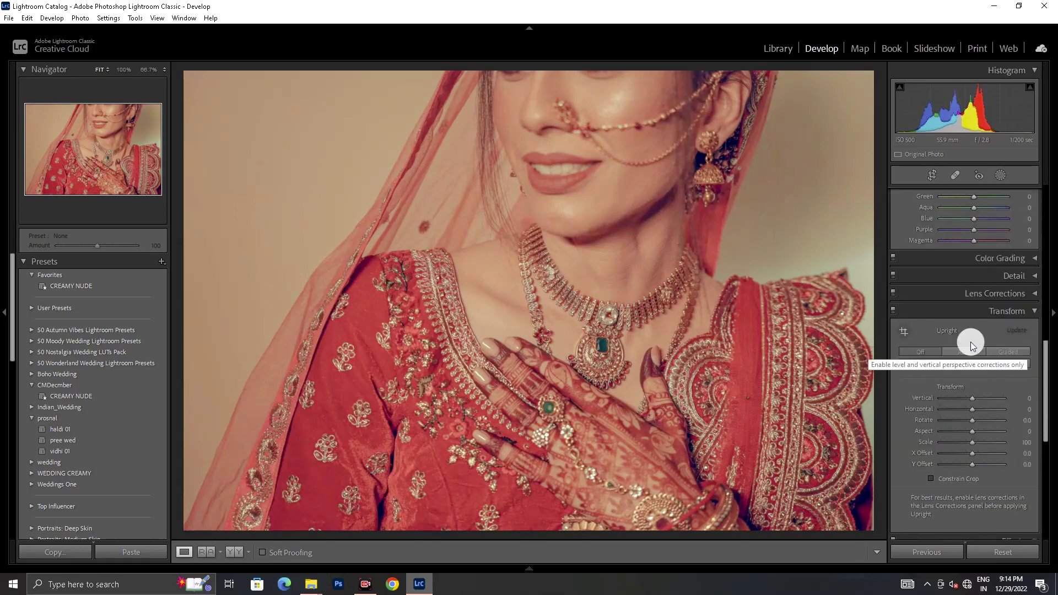
{"action": "left_click_drag", "start_coordinate": [963, 329], "coordinate": [974, 330]}
{"action": "left_click", "coordinate": [976, 312]}
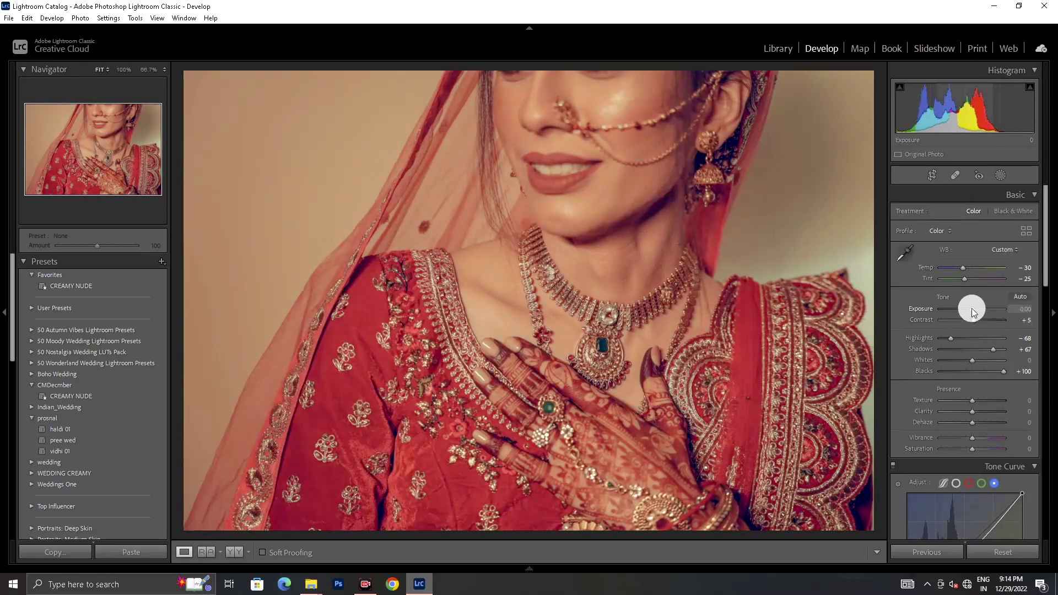
{"action": "left_click", "coordinate": [544, 181]}
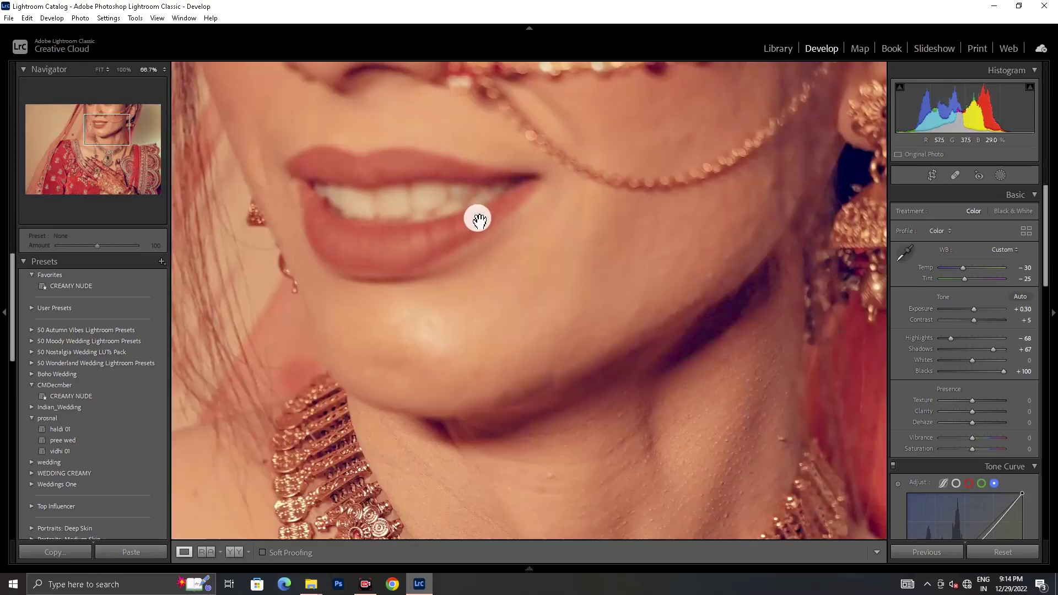
{"action": "left_click", "coordinate": [474, 217]}
Shape the RGB point curve: anchor the midtones, lower input 69 to output 56, move the black point inward and lift the highlights
{"action": "scroll", "coordinate": [989, 390], "scroll_direction": "down", "scroll_amount": 4}
{"action": "left_click", "coordinate": [956, 315]}
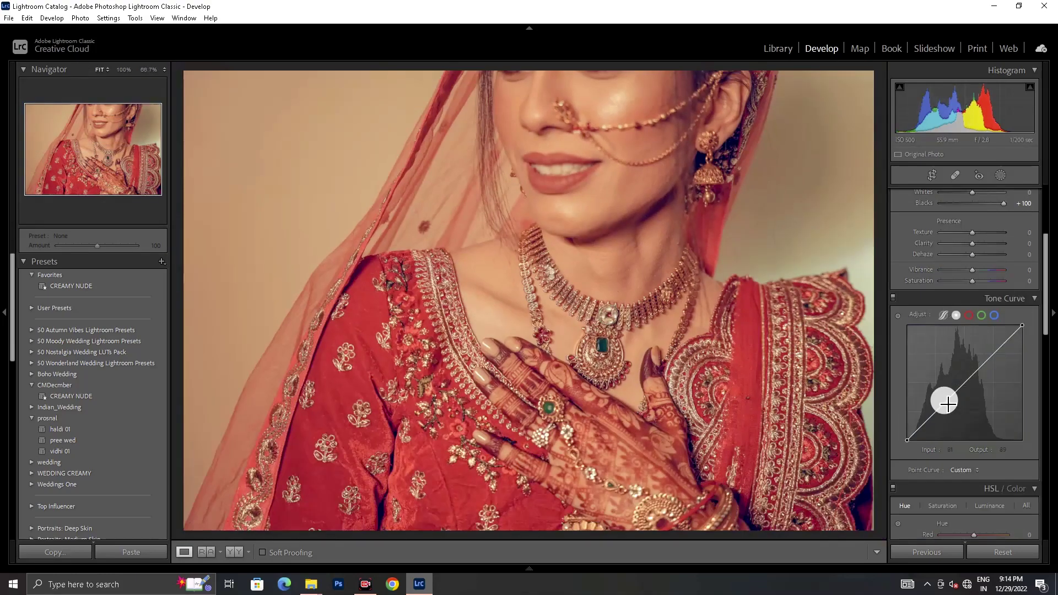
{"action": "left_click_drag", "start_coordinate": [960, 386], "coordinate": [937, 417]}
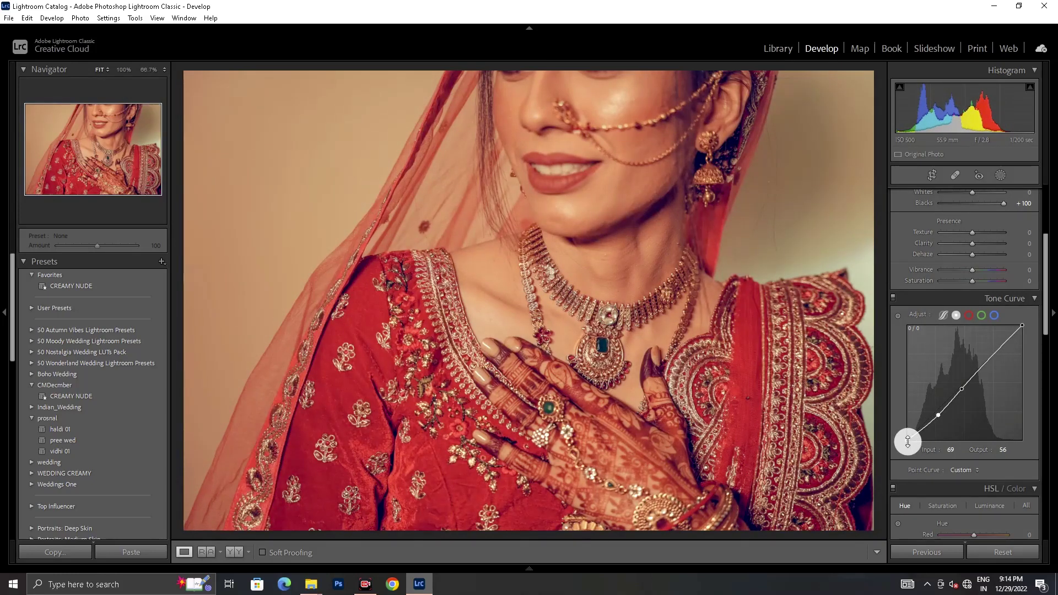
{"action": "left_click_drag", "start_coordinate": [907, 441], "coordinate": [935, 437]}
{"action": "left_click_drag", "start_coordinate": [1004, 355], "coordinate": [994, 342]}
Cool the white balance to Temp -50 and inspect the skin tones on the face up close
{"action": "scroll", "coordinate": [975, 257], "scroll_direction": "up", "scroll_amount": 3}
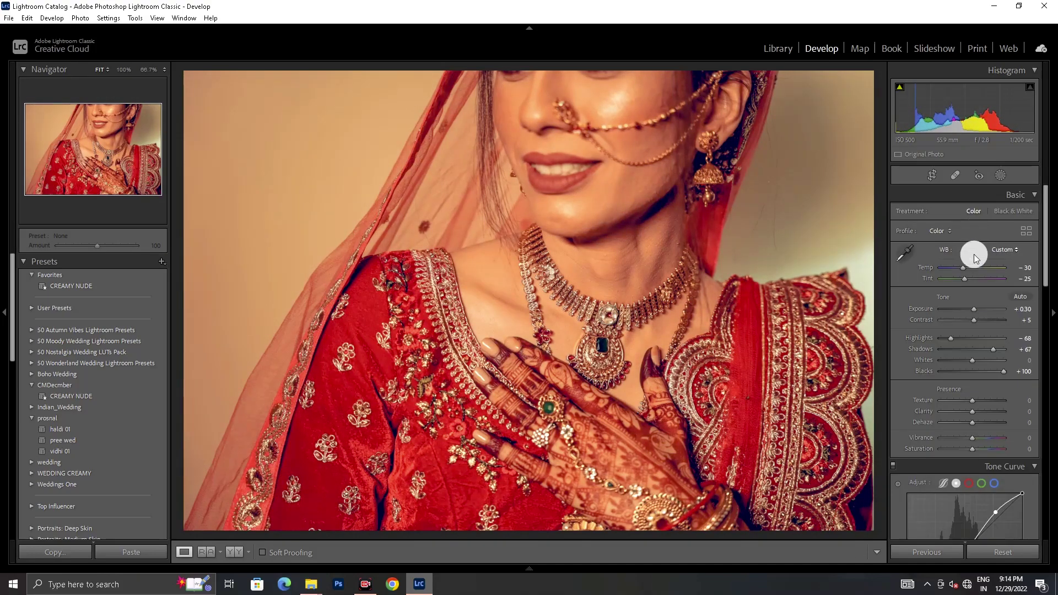
{"action": "left_click_drag", "start_coordinate": [962, 271], "coordinate": [962, 271]}
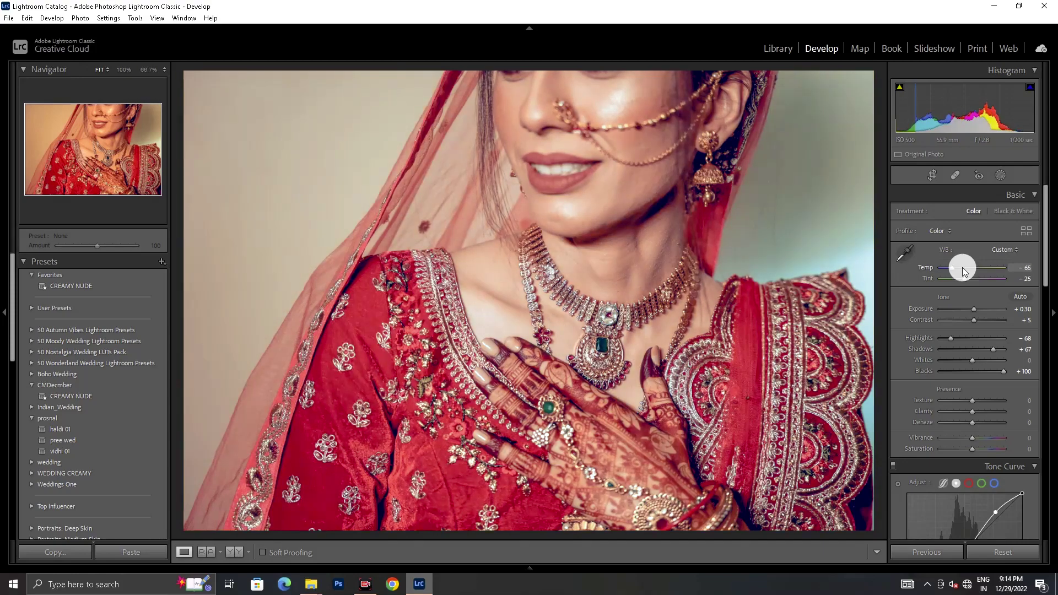
{"action": "scroll", "coordinate": [962, 271], "scroll_direction": "up", "scroll_amount": 3}
{"action": "left_click_drag", "start_coordinate": [661, 184], "coordinate": [659, 354]}
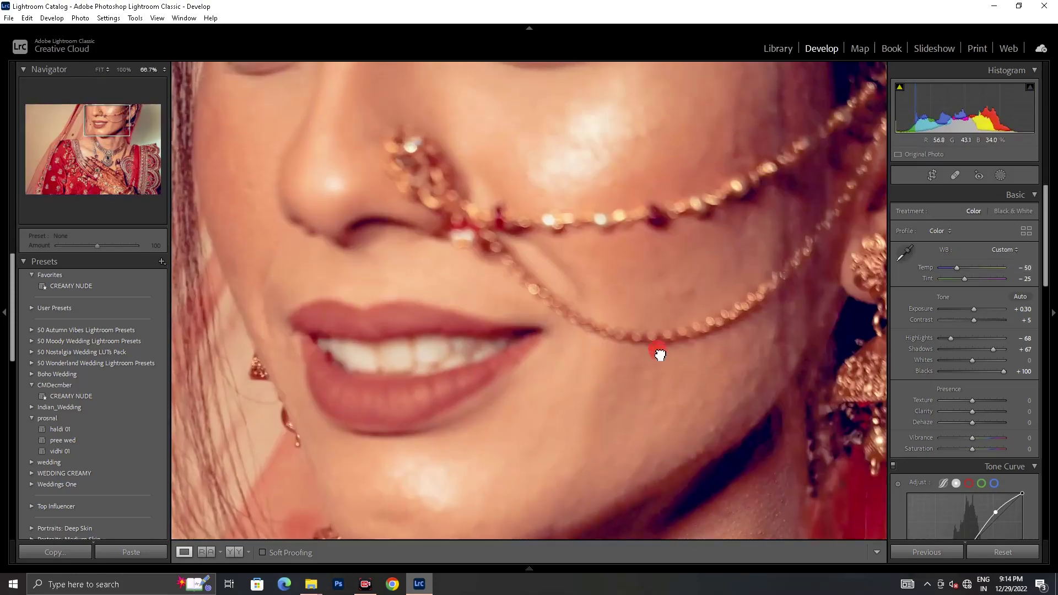
Set the Red Primary hue to -11 in Calibration
{"action": "scroll", "coordinate": [992, 353], "scroll_direction": "down", "scroll_amount": 3}
{"action": "left_click", "coordinate": [998, 339]}
{"action": "scroll", "coordinate": [999, 338], "scroll_direction": "down", "scroll_amount": 3}
{"action": "left_click_drag", "start_coordinate": [933, 450], "coordinate": [967, 470]}
{"action": "left_click", "coordinate": [986, 421]}
{"action": "scroll", "coordinate": [944, 468], "scroll_direction": "down", "scroll_amount": 10}
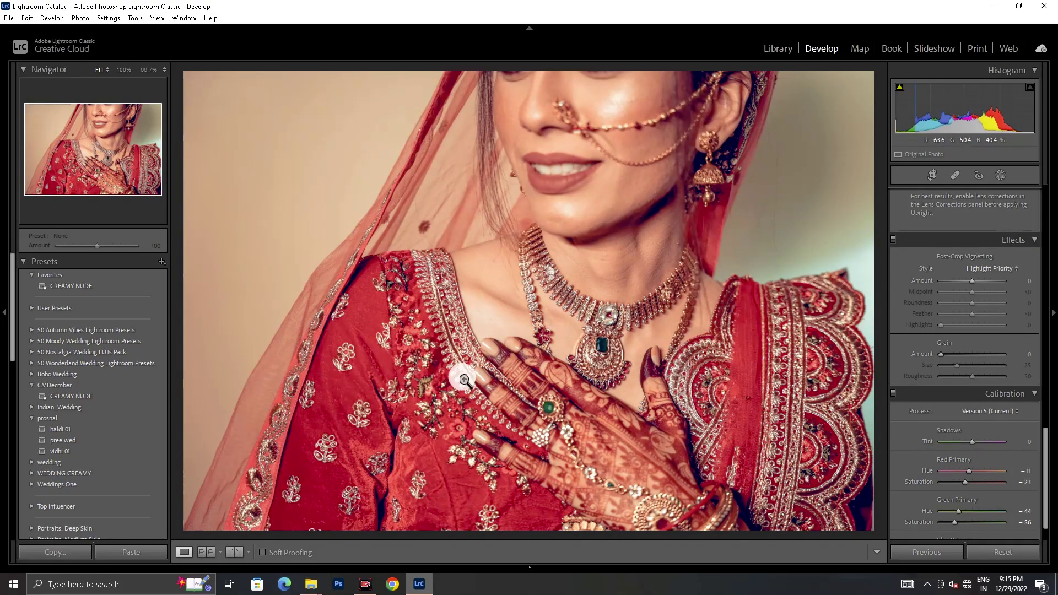
{"action": "left_click", "coordinate": [207, 552]}
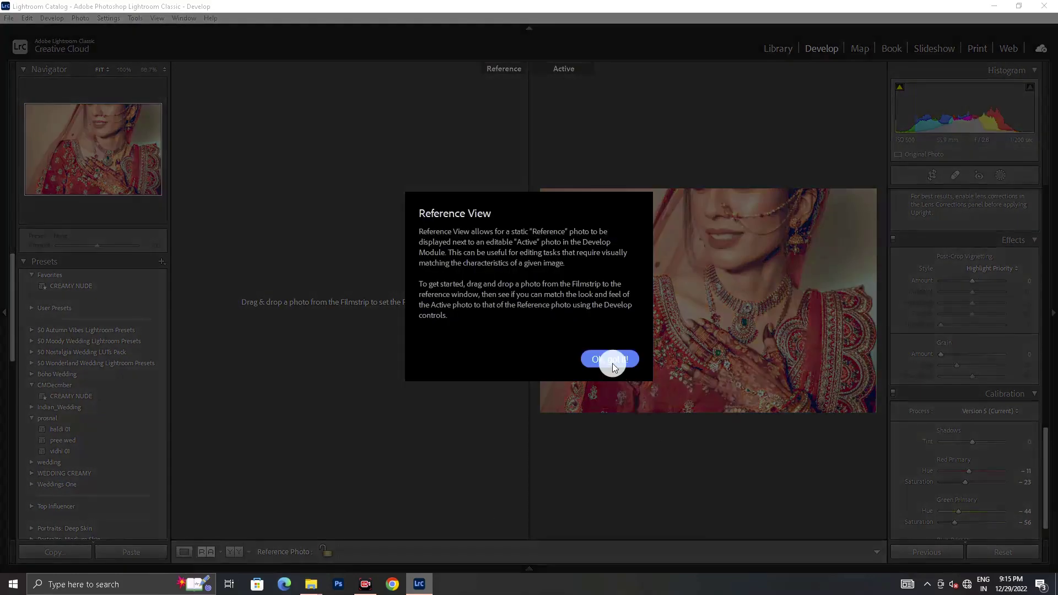
{"action": "left_click", "coordinate": [609, 357]}
{"action": "left_click", "coordinate": [190, 553]}
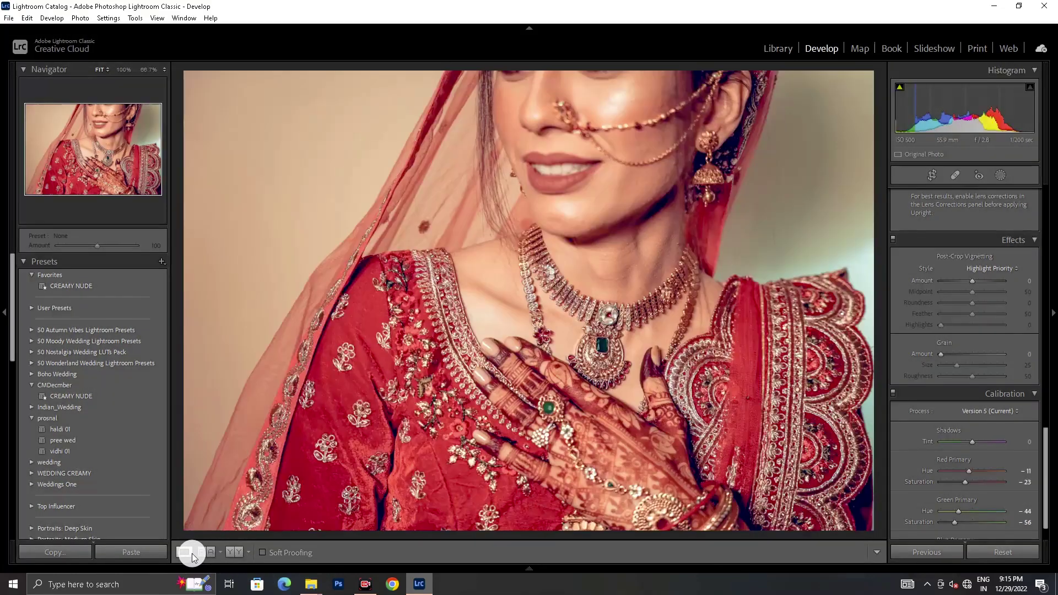
Compare the original and edited photo side by side in the Before/After view, then return to the single-photo view
{"action": "left_click", "coordinate": [234, 552]}
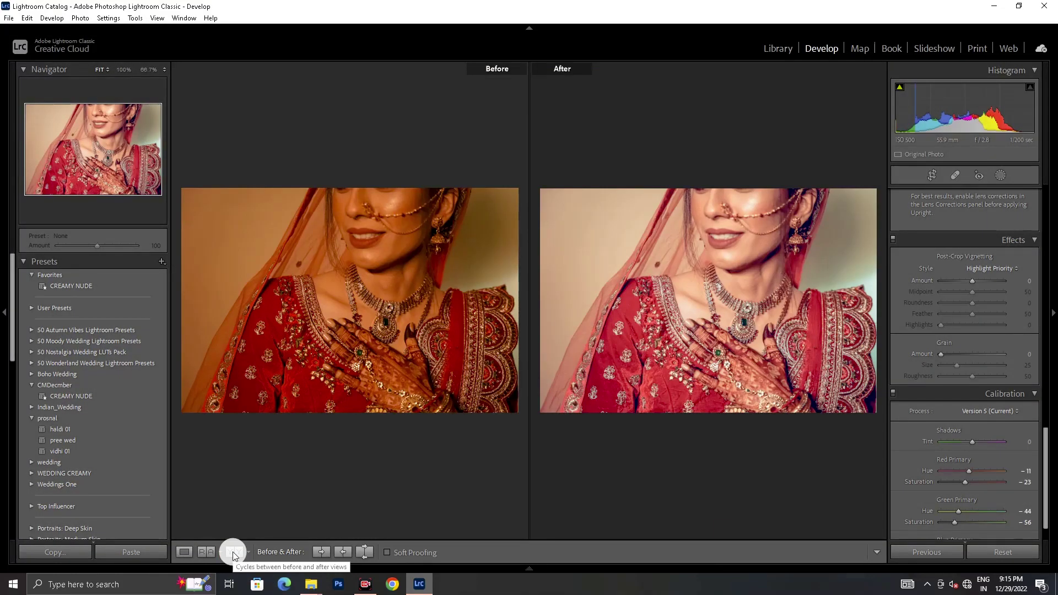
{"action": "left_click", "coordinate": [422, 258]}
{"action": "left_click_drag", "start_coordinate": [404, 487], "coordinate": [669, 284]}
{"action": "left_click", "coordinate": [633, 314]}
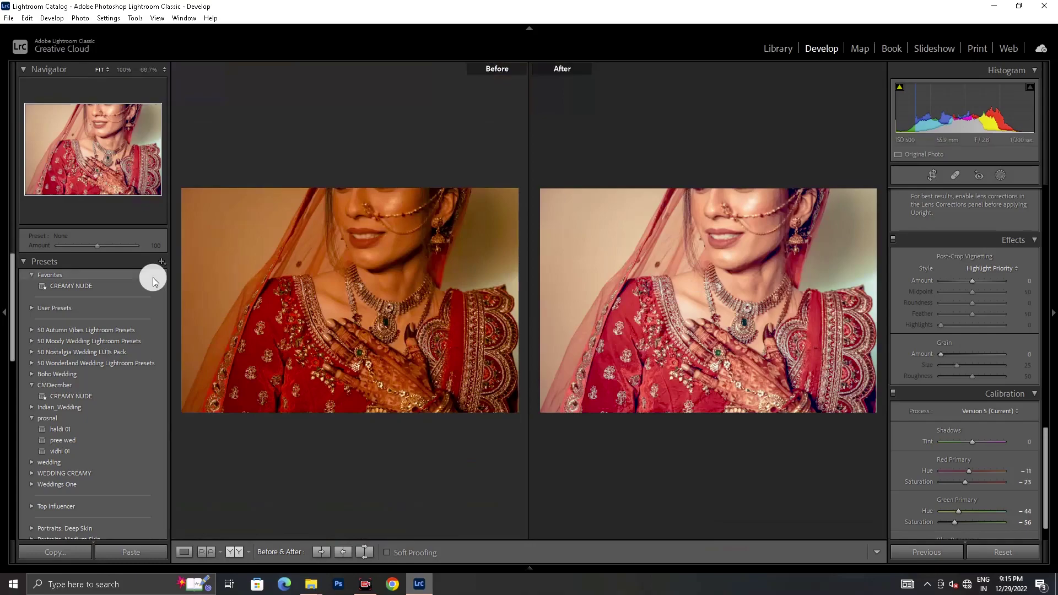
{"action": "left_click", "coordinate": [278, 253]}
{"action": "left_click_drag", "start_coordinate": [278, 253], "coordinate": [409, 148]}
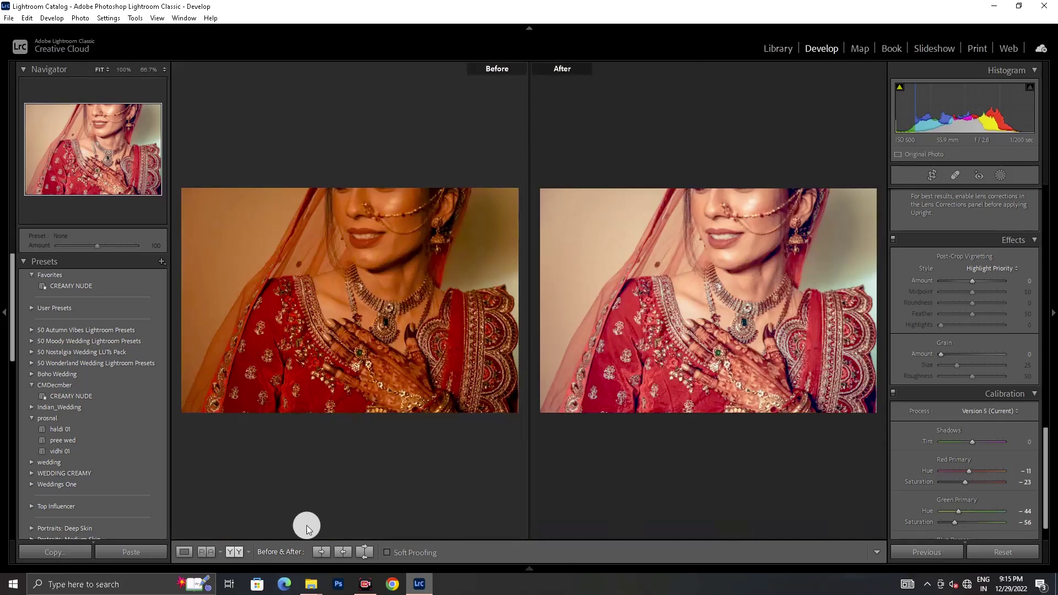
{"action": "left_click", "coordinate": [184, 551]}
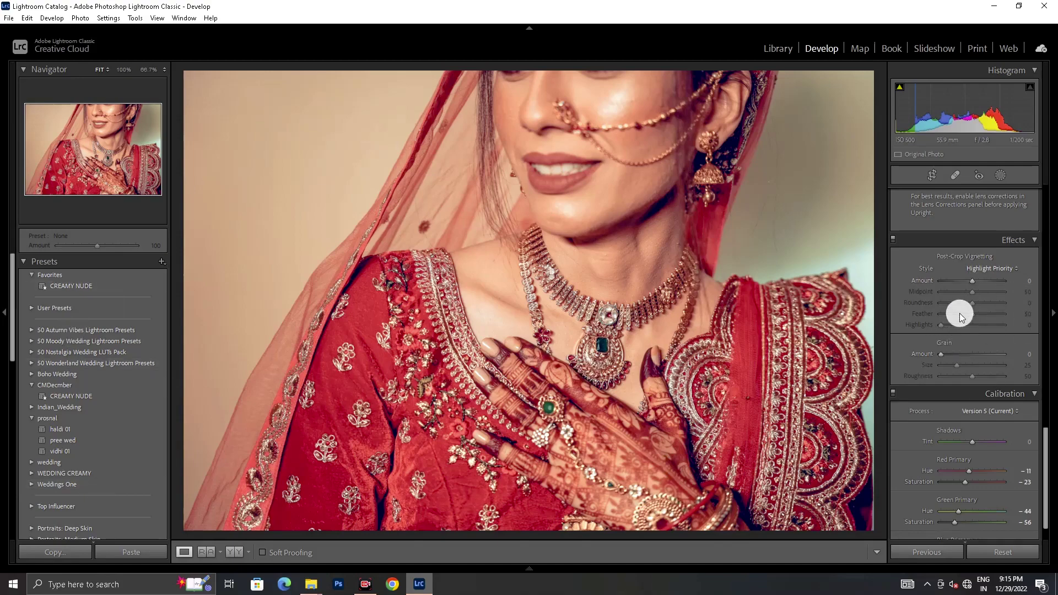
Lower the post-crop vignetting amount slightly to darken the photo's edges
{"action": "left_click_drag", "start_coordinate": [970, 281], "coordinate": [966, 279]}
{"action": "left_click_drag", "start_coordinate": [539, 401], "coordinate": [830, 571]}
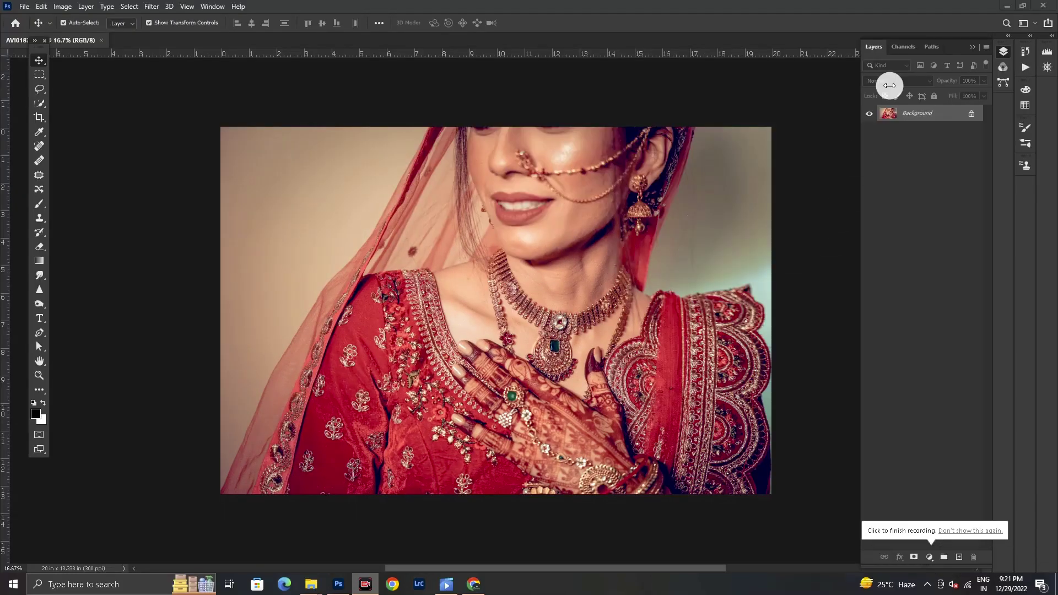
Switch to Photoshop, duplicate the Background layer and set up the Mixer Brush with Wet 27%, Load 24% and Mix 26%
{"action": "key", "text": "ctrl+j"}
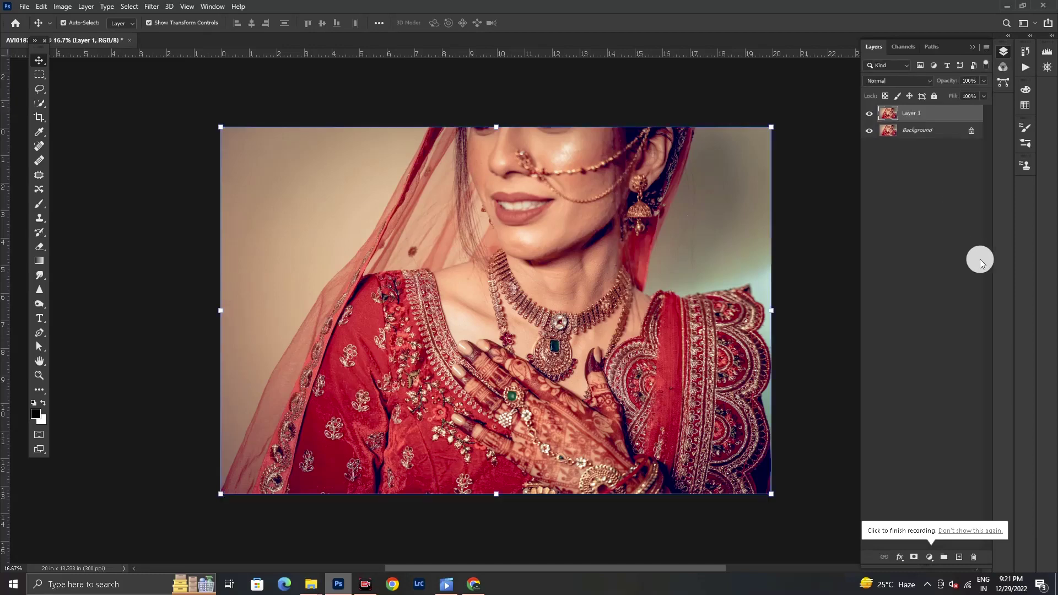
{"action": "left_click", "coordinate": [38, 392]}
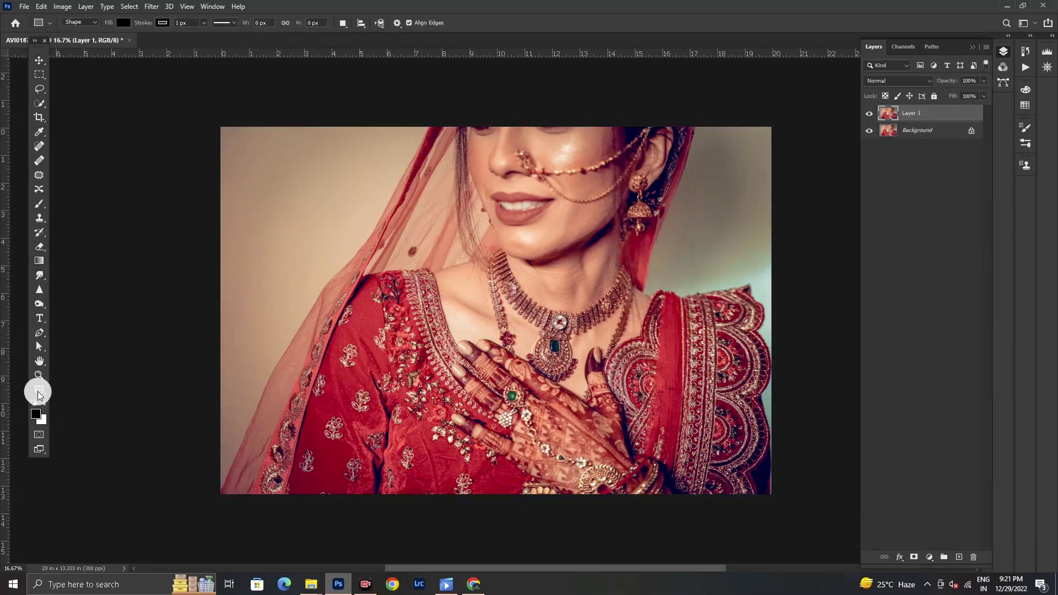
{"action": "left_click", "coordinate": [38, 392]}
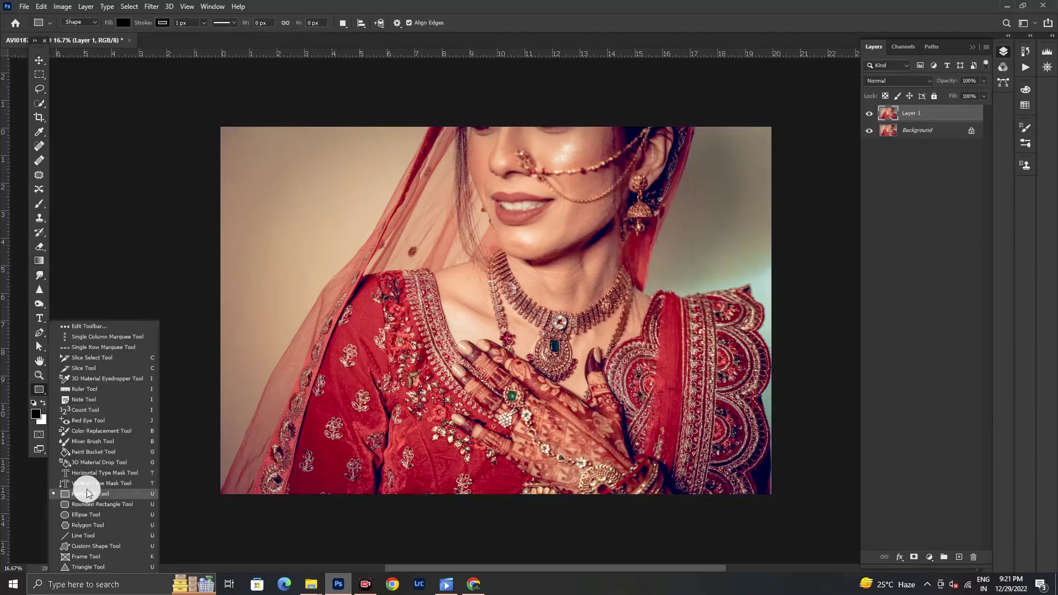
{"action": "left_click", "coordinate": [91, 441]}
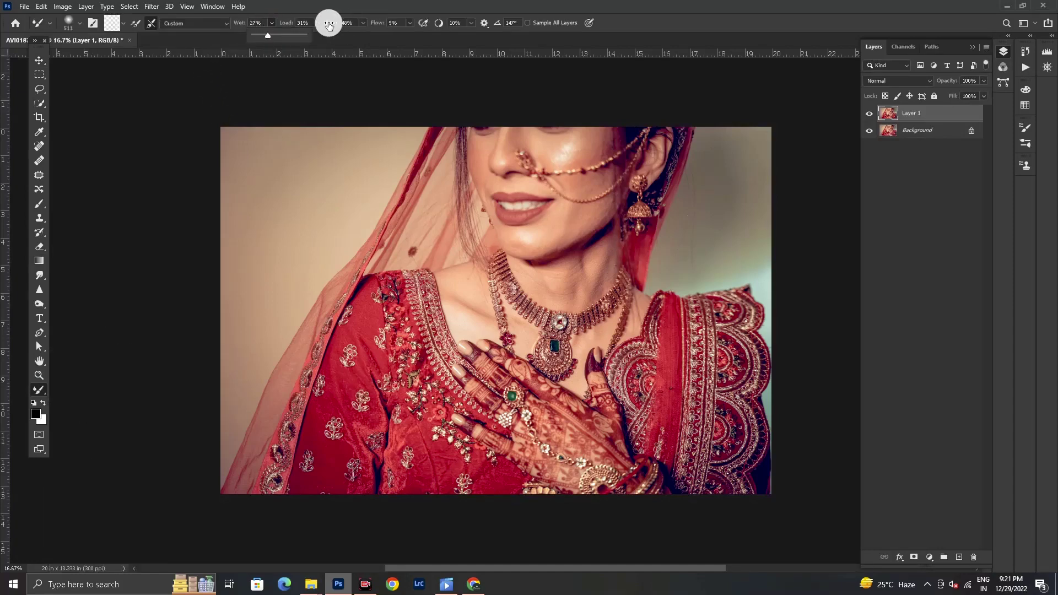
{"action": "left_click", "coordinate": [322, 24]}
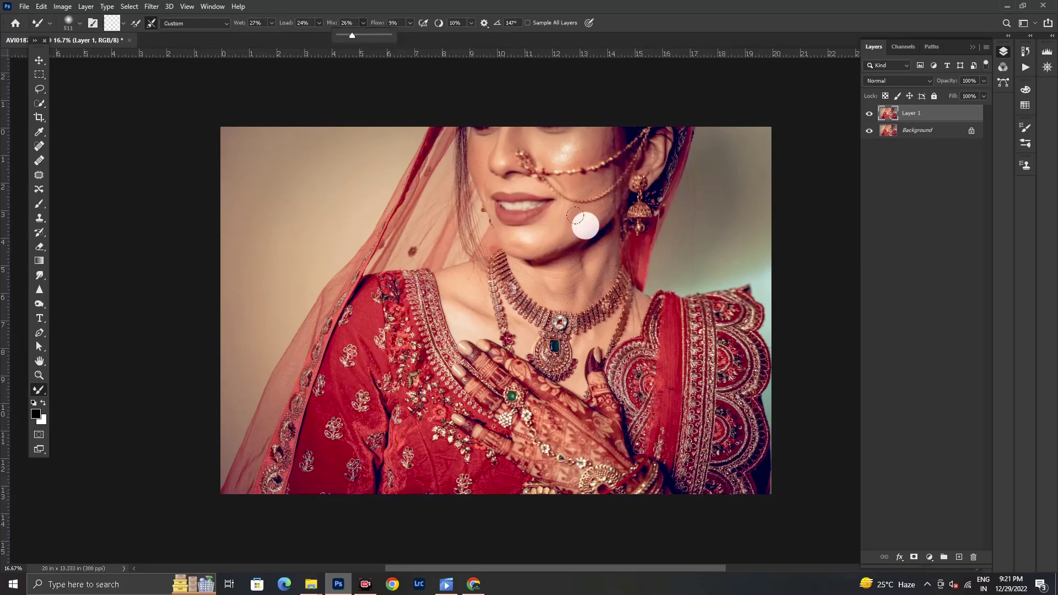
Reduce the Mixer Brush size to 202 px for retouching the lower face at 50% zoom
{"action": "left_click", "coordinate": [568, 231]}
{"action": "scroll", "coordinate": [770, 133], "scroll_direction": "up", "scroll_amount": 2}
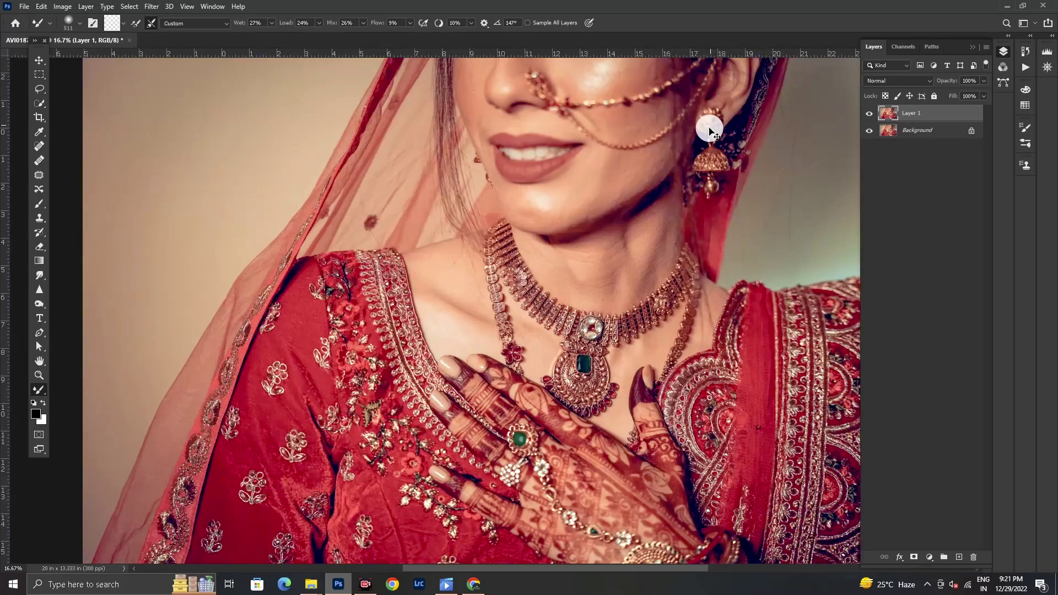
{"action": "scroll", "coordinate": [751, 123], "scroll_direction": "up", "scroll_amount": 2}
{"action": "scroll", "coordinate": [660, 198], "scroll_direction": "up", "scroll_amount": 1}
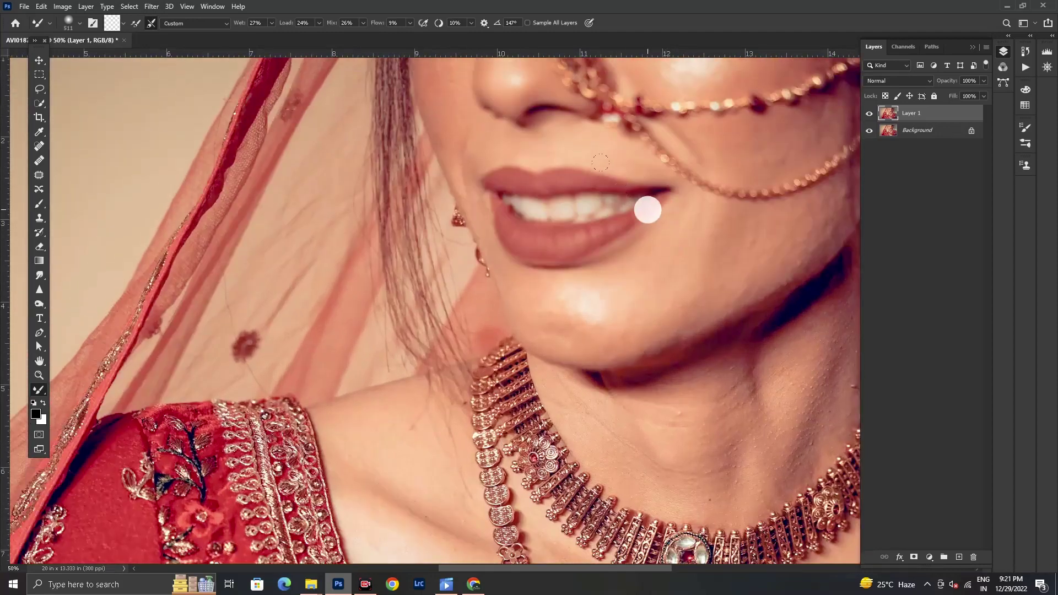
{"action": "scroll", "coordinate": [656, 243], "scroll_direction": "up", "scroll_amount": 4}
{"action": "right_click", "coordinate": [725, 303]}
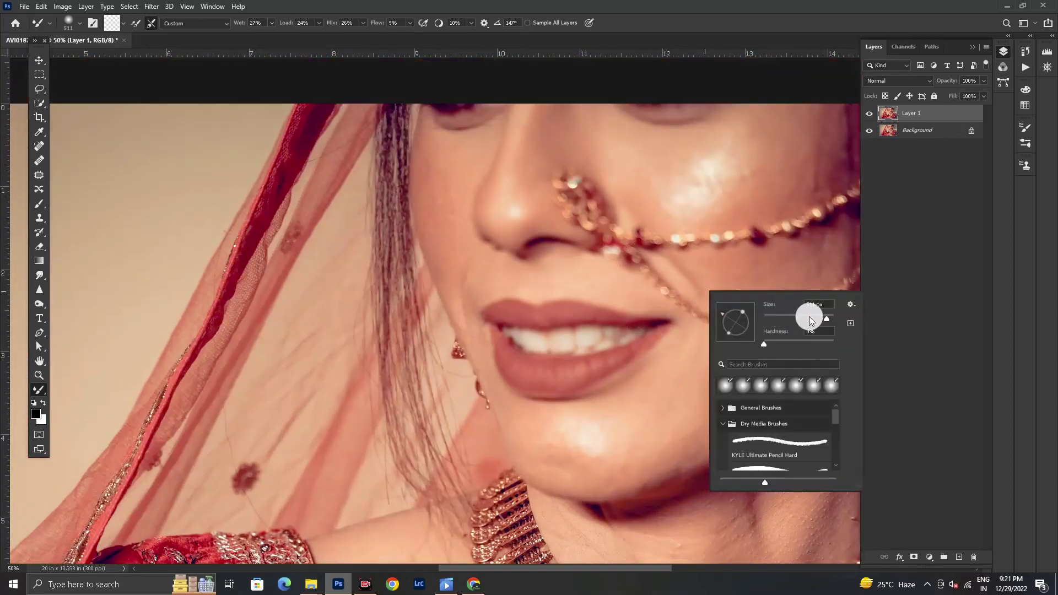
{"action": "left_click", "coordinate": [656, 401]}
{"action": "scroll", "coordinate": [606, 479], "scroll_direction": "down", "scroll_amount": 1}
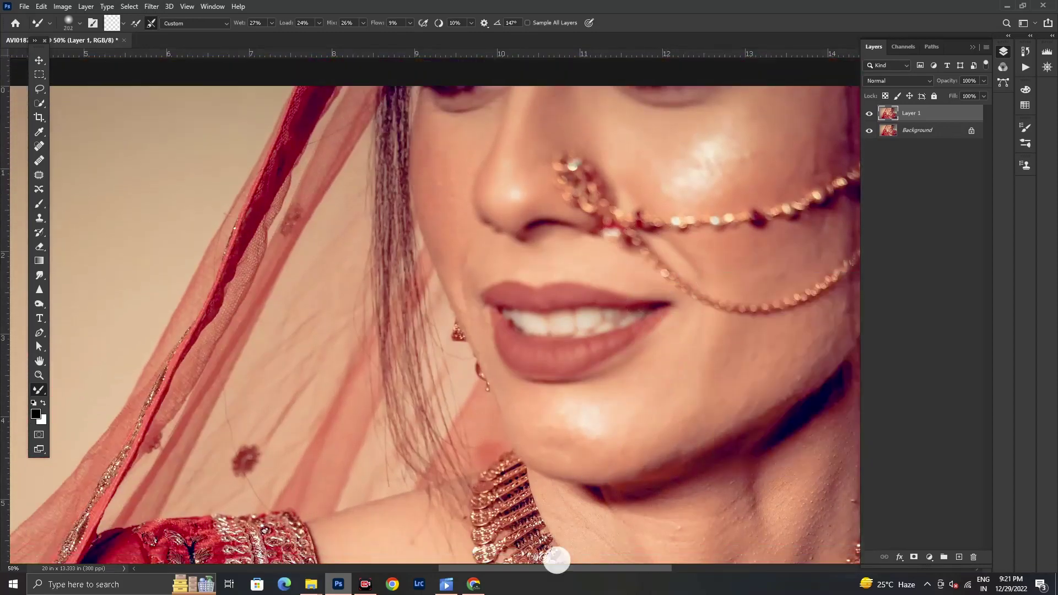
Smooth the skin on the chin, jaw and lower cheek around the nose-ring chain with Mixer Brush strokes on Layer 1
{"action": "left_click_drag", "start_coordinate": [570, 569], "coordinate": [613, 569]}
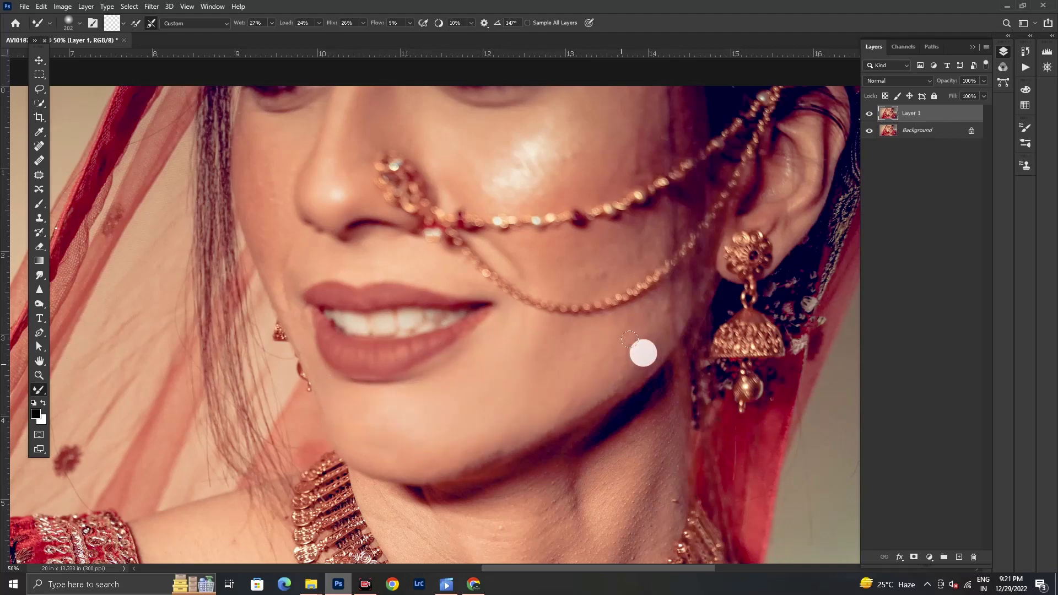
{"action": "scroll", "coordinate": [565, 361], "scroll_direction": "up", "scroll_amount": 2}
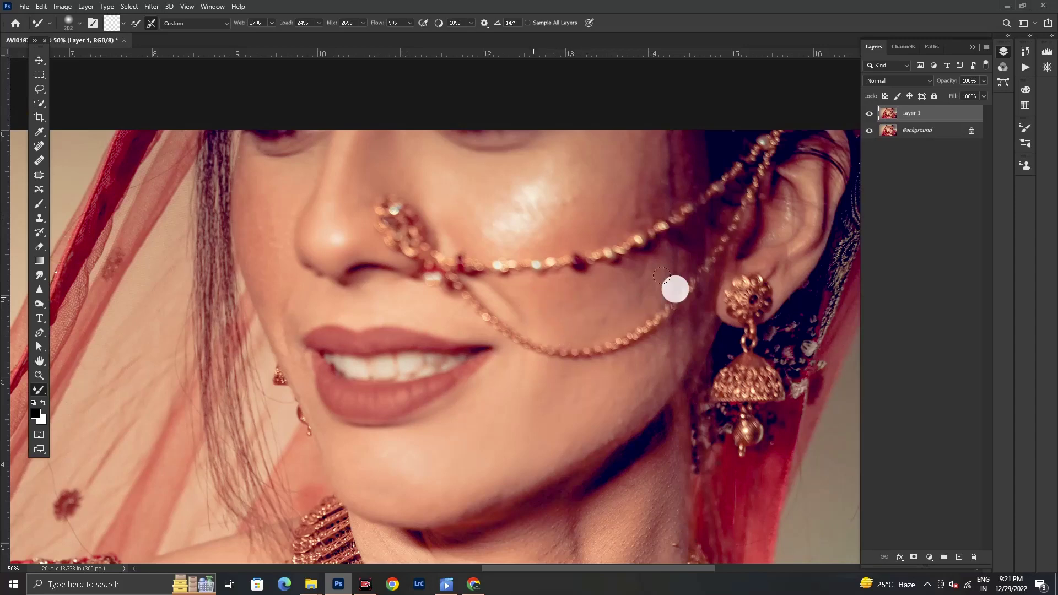
{"action": "mouse_move", "coordinate": [593, 309]}
{"action": "left_mouse_down"}
{"action": "mouse_move", "coordinate": [651, 266]}
{"action": "mouse_move", "coordinate": [650, 318]}
{"action": "left_mouse_up"}
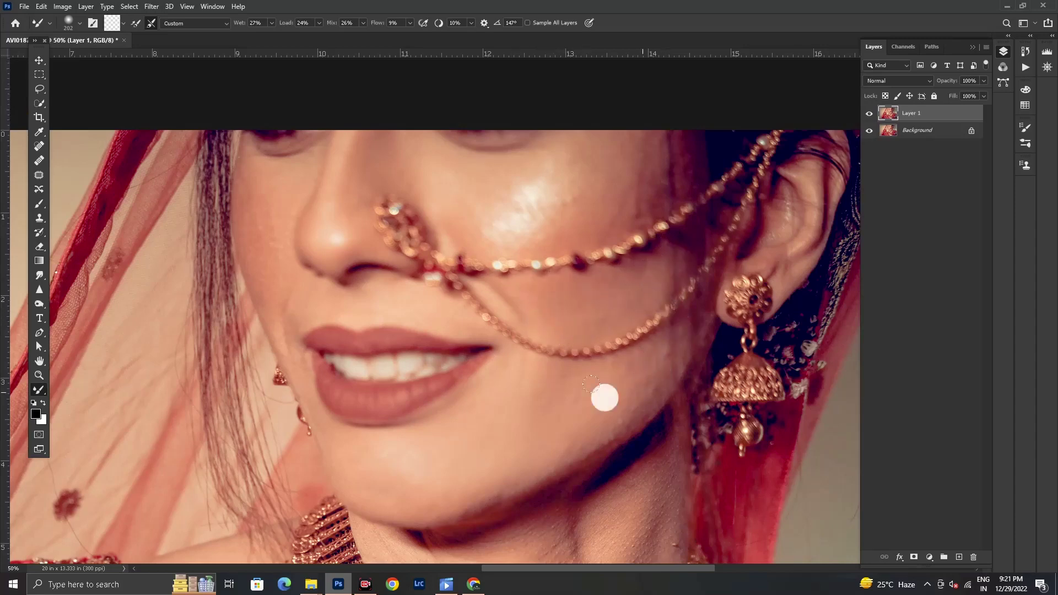
{"action": "mouse_move", "coordinate": [588, 366]}
{"action": "left_mouse_down"}
{"action": "mouse_move", "coordinate": [543, 371]}
{"action": "mouse_move", "coordinate": [521, 392]}
{"action": "mouse_move", "coordinate": [585, 367]}
{"action": "left_mouse_up"}
{"action": "mouse_move", "coordinate": [482, 434]}
{"action": "left_mouse_down"}
{"action": "mouse_move", "coordinate": [386, 448]}
{"action": "mouse_move", "coordinate": [466, 471]}
{"action": "left_mouse_up"}
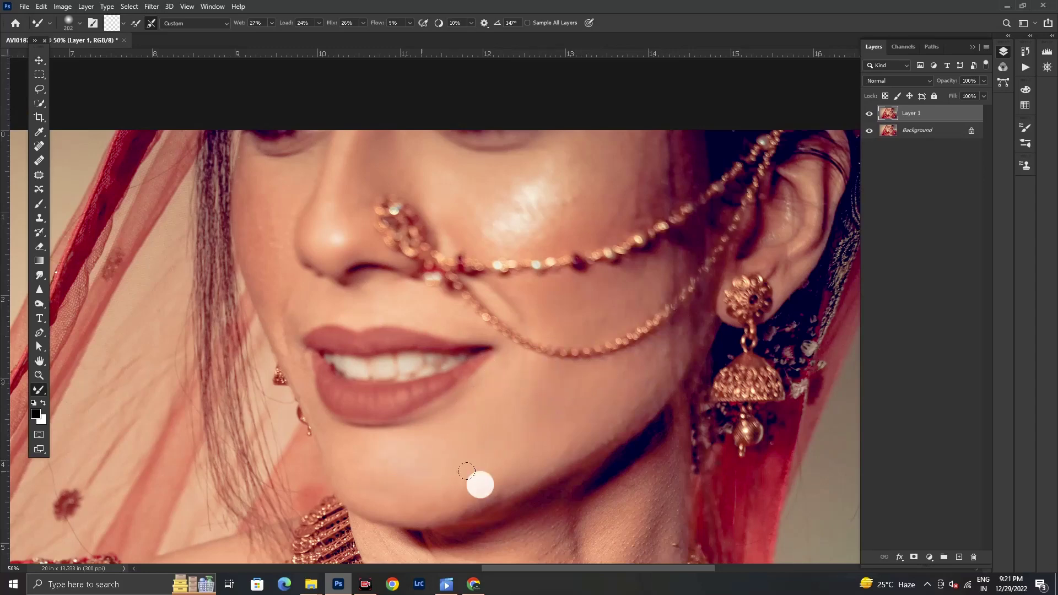
Blend the skin on the nose and upper cheek, softening the shiny cheek highlight with the Mixer Brush
{"action": "scroll", "coordinate": [238, 255], "scroll_direction": "up", "scroll_amount": 2}
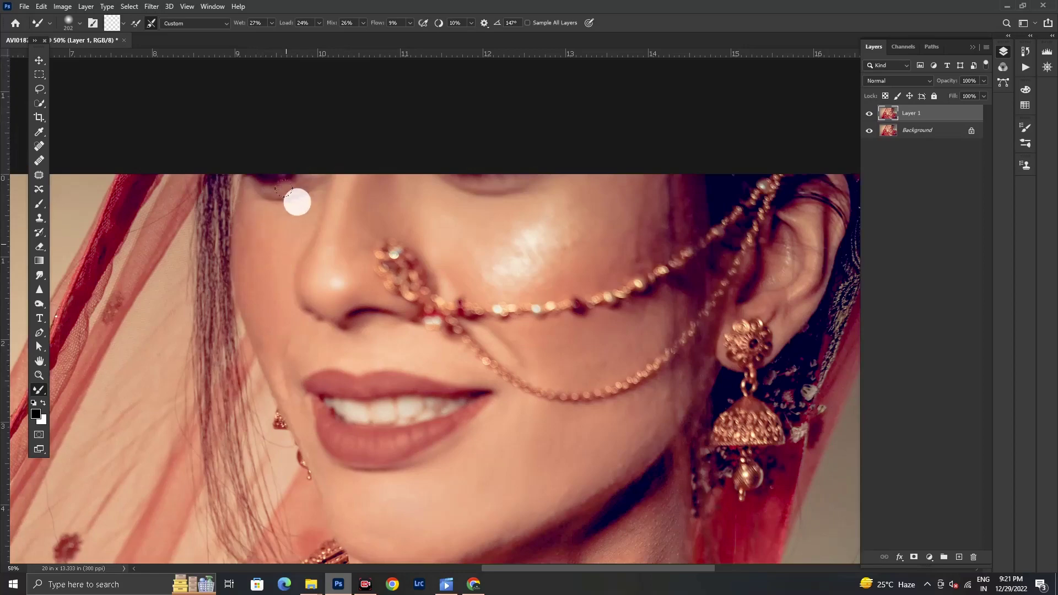
{"action": "scroll", "coordinate": [301, 276], "scroll_direction": "up", "scroll_amount": 3}
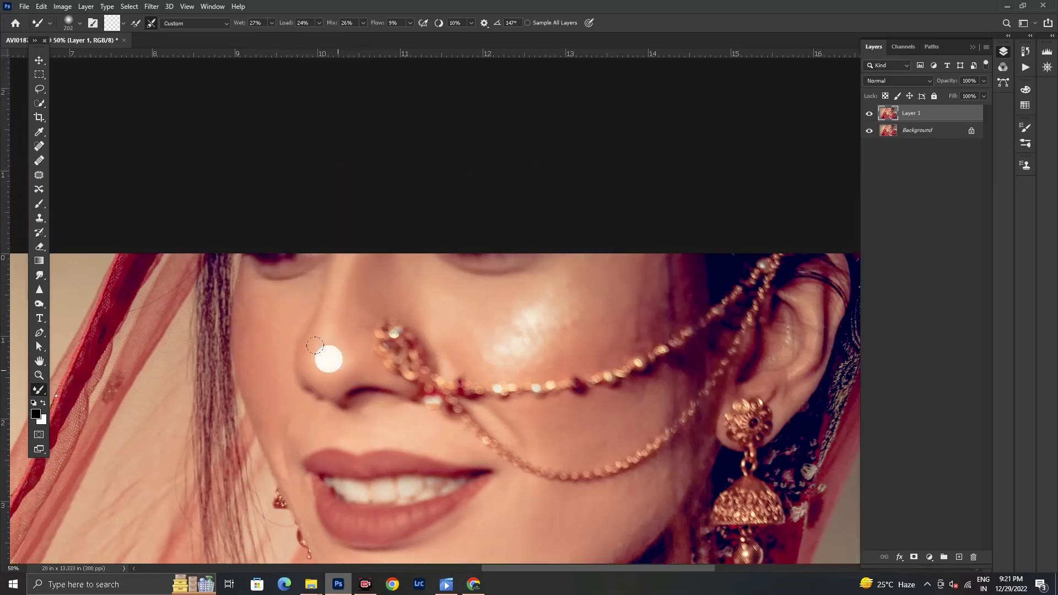
{"action": "mouse_move", "coordinate": [315, 345]}
{"action": "left_mouse_down"}
{"action": "mouse_move", "coordinate": [324, 265]}
{"action": "mouse_move", "coordinate": [323, 284]}
{"action": "mouse_move", "coordinate": [331, 271]}
{"action": "mouse_move", "coordinate": [378, 293]}
{"action": "mouse_move", "coordinate": [529, 297]}
{"action": "mouse_move", "coordinate": [512, 281]}
{"action": "mouse_move", "coordinate": [411, 318]}
{"action": "mouse_move", "coordinate": [473, 334]}
{"action": "mouse_move", "coordinate": [576, 320]}
{"action": "mouse_move", "coordinate": [457, 353]}
{"action": "mouse_move", "coordinate": [548, 339]}
{"action": "mouse_move", "coordinate": [496, 339]}
{"action": "left_mouse_up"}
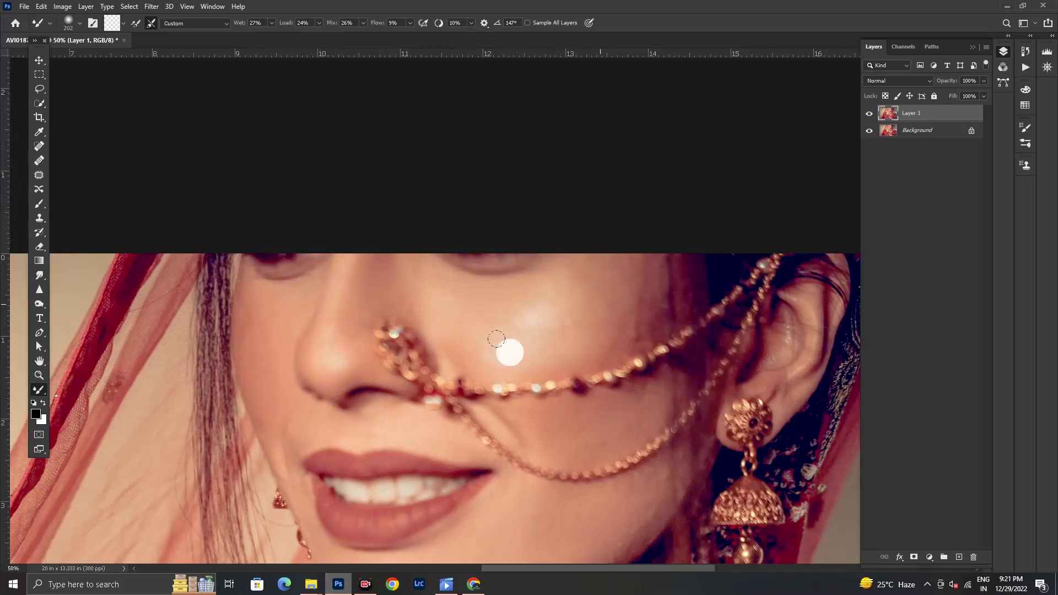
{"action": "mouse_move", "coordinate": [567, 285]}
{"action": "left_mouse_down"}
{"action": "mouse_move", "coordinate": [467, 295]}
{"action": "mouse_move", "coordinate": [456, 284]}
{"action": "mouse_move", "coordinate": [456, 335]}
{"action": "mouse_move", "coordinate": [533, 339]}
{"action": "mouse_move", "coordinate": [645, 261]}
{"action": "mouse_move", "coordinate": [560, 345]}
{"action": "mouse_move", "coordinate": [605, 253]}
{"action": "mouse_move", "coordinate": [579, 266]}
{"action": "mouse_move", "coordinate": [619, 251]}
{"action": "mouse_move", "coordinate": [523, 283]}
{"action": "mouse_move", "coordinate": [436, 274]}
{"action": "mouse_move", "coordinate": [481, 348]}
{"action": "mouse_move", "coordinate": [648, 311]}
{"action": "mouse_move", "coordinate": [531, 363]}
{"action": "mouse_move", "coordinate": [570, 394]}
{"action": "mouse_move", "coordinate": [646, 314]}
{"action": "mouse_move", "coordinate": [535, 368]}
{"action": "mouse_move", "coordinate": [640, 291]}
{"action": "mouse_move", "coordinate": [672, 295]}
{"action": "mouse_move", "coordinate": [527, 254]}
{"action": "mouse_move", "coordinate": [593, 312]}
{"action": "left_mouse_up"}
Check the face retouch by toggling Layer 1's visibility, and smooth the neck skin between the jaw and the necklace
{"action": "scroll", "coordinate": [588, 311], "scroll_direction": "down", "scroll_amount": 5}
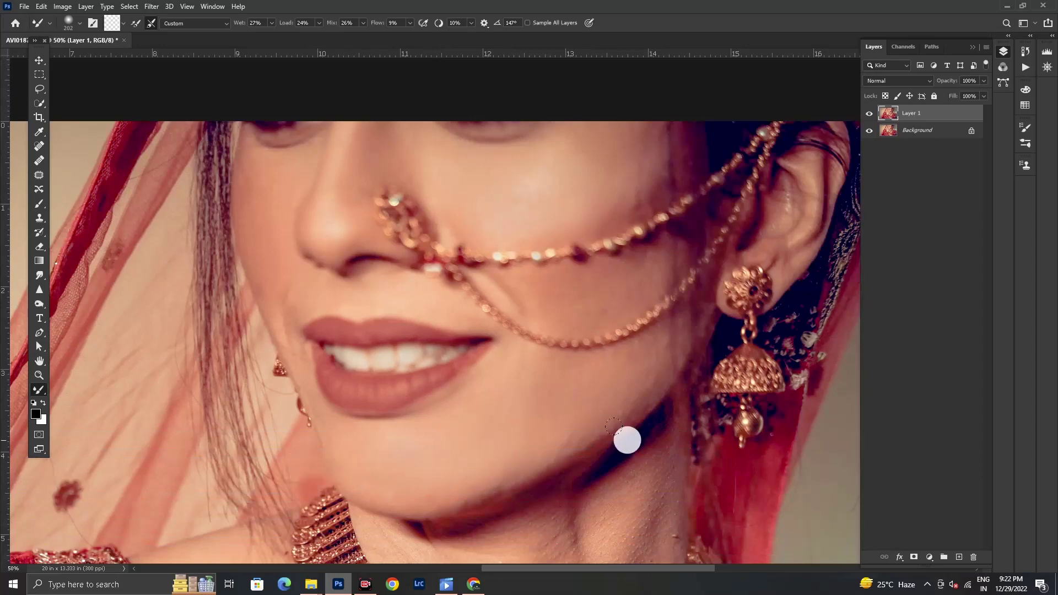
{"action": "scroll", "coordinate": [639, 386], "scroll_direction": "down", "scroll_amount": 7}
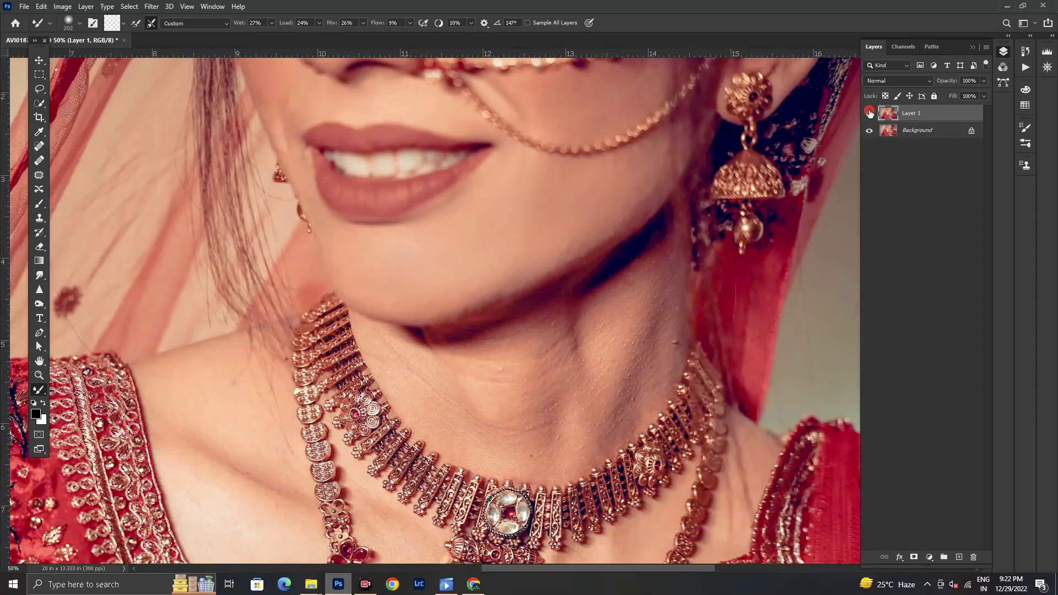
{"action": "left_click", "coordinate": [869, 113]}
{"action": "left_click", "coordinate": [868, 112]}
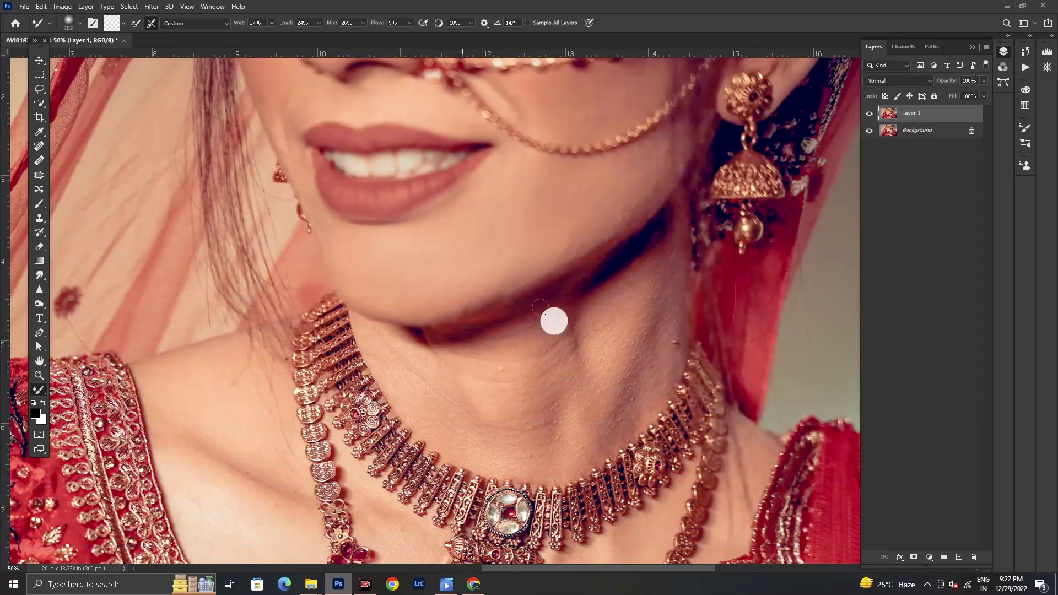
{"action": "mouse_move", "coordinate": [554, 321]}
{"action": "left_mouse_down"}
{"action": "mouse_move", "coordinate": [584, 302]}
{"action": "mouse_move", "coordinate": [638, 247]}
{"action": "mouse_move", "coordinate": [646, 238]}
{"action": "mouse_move", "coordinate": [594, 264]}
{"action": "mouse_move", "coordinate": [644, 230]}
{"action": "mouse_move", "coordinate": [565, 274]}
{"action": "mouse_move", "coordinate": [656, 191]}
{"action": "mouse_move", "coordinate": [542, 299]}
{"action": "mouse_move", "coordinate": [629, 237]}
{"action": "mouse_move", "coordinate": [539, 282]}
{"action": "mouse_move", "coordinate": [619, 237]}
{"action": "mouse_move", "coordinate": [575, 301]}
{"action": "mouse_move", "coordinate": [639, 285]}
{"action": "mouse_move", "coordinate": [652, 348]}
{"action": "left_mouse_up"}
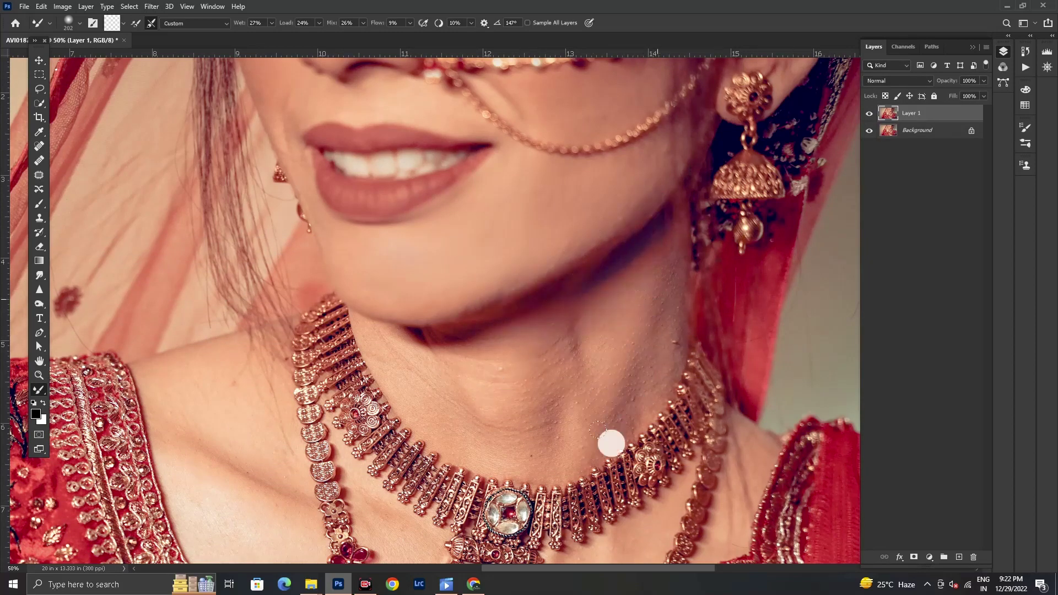
{"action": "left_click_drag", "start_coordinate": [610, 443], "coordinate": [632, 435]}
{"action": "mouse_move", "coordinate": [598, 340]}
{"action": "left_mouse_down"}
{"action": "mouse_move", "coordinate": [582, 428]}
{"action": "mouse_move", "coordinate": [616, 400]}
{"action": "mouse_move", "coordinate": [573, 463]}
{"action": "left_mouse_up"}
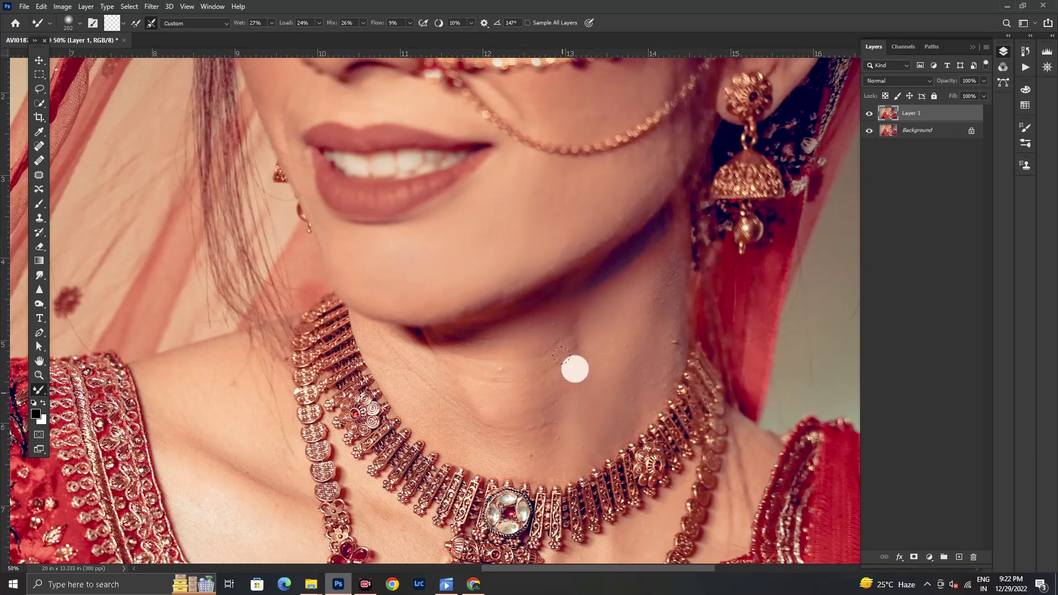
{"action": "mouse_move", "coordinate": [541, 359]}
{"action": "left_mouse_down"}
{"action": "mouse_move", "coordinate": [455, 360]}
{"action": "mouse_move", "coordinate": [448, 388]}
{"action": "mouse_move", "coordinate": [542, 438]}
{"action": "mouse_move", "coordinate": [468, 445]}
{"action": "mouse_move", "coordinate": [539, 445]}
{"action": "mouse_move", "coordinate": [434, 419]}
{"action": "mouse_move", "coordinate": [368, 351]}
{"action": "mouse_move", "coordinate": [486, 468]}
{"action": "mouse_move", "coordinate": [369, 391]}
{"action": "mouse_move", "coordinate": [359, 317]}
{"action": "mouse_move", "coordinate": [376, 315]}
{"action": "mouse_move", "coordinate": [372, 333]}
{"action": "mouse_move", "coordinate": [457, 344]}
{"action": "mouse_move", "coordinate": [431, 367]}
{"action": "mouse_move", "coordinate": [414, 345]}
{"action": "mouse_move", "coordinate": [455, 407]}
{"action": "mouse_move", "coordinate": [375, 338]}
{"action": "mouse_move", "coordinate": [562, 410]}
{"action": "mouse_move", "coordinate": [654, 340]}
{"action": "mouse_move", "coordinate": [643, 385]}
{"action": "mouse_move", "coordinate": [669, 290]}
{"action": "mouse_move", "coordinate": [657, 271]}
{"action": "left_mouse_up"}
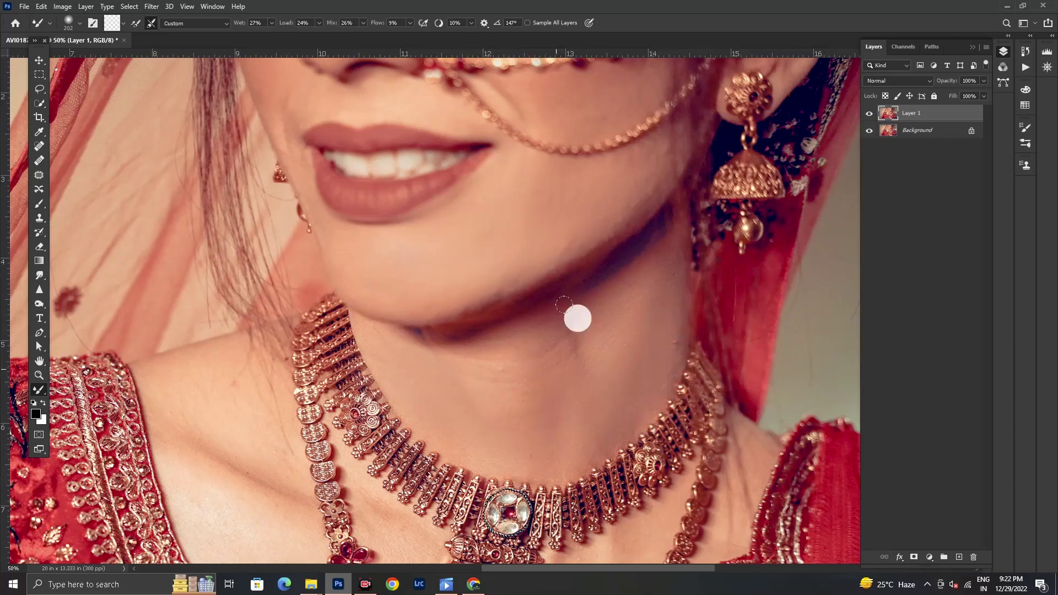
Smooth the shoulder and chest skin around the necklace and pendant with the Mixer Brush
{"action": "scroll", "coordinate": [604, 413], "scroll_direction": "down", "scroll_amount": 3}
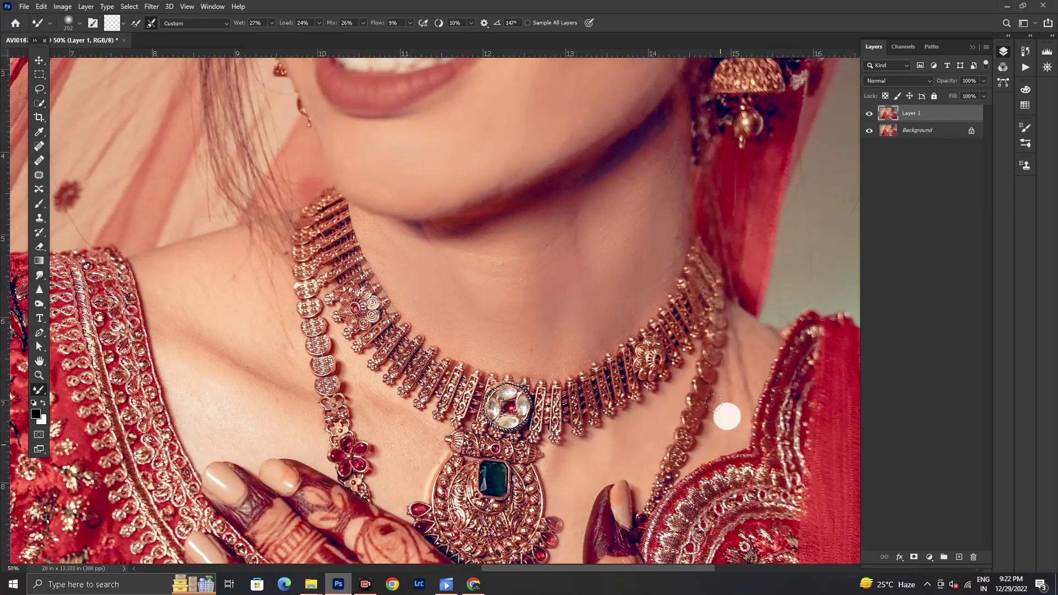
{"action": "scroll", "coordinate": [223, 337], "scroll_direction": "down", "scroll_amount": 2}
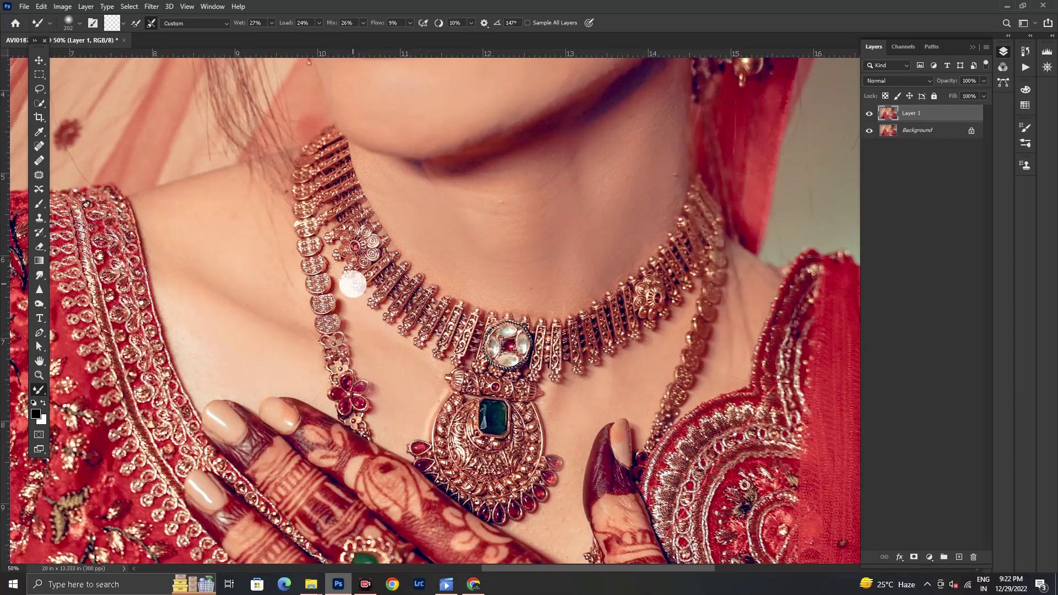
{"action": "scroll", "coordinate": [615, 422], "scroll_direction": "down", "scroll_amount": 2}
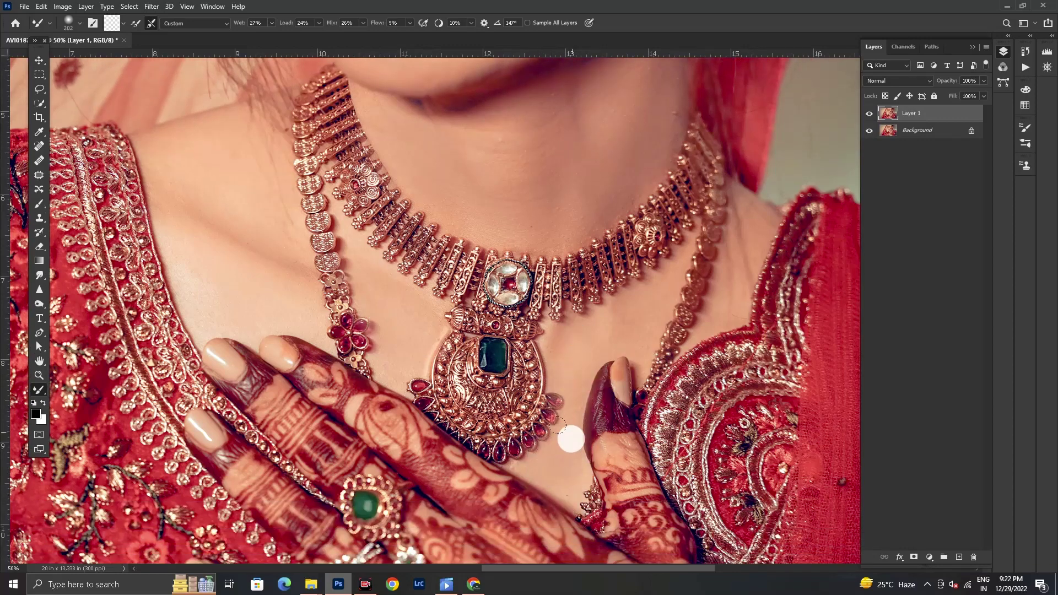
Compare the whole photo with Layer 1 hidden and shown, then merge Layer 1 into the Background
{"action": "scroll", "coordinate": [664, 427], "scroll_direction": "down", "scroll_amount": 3}
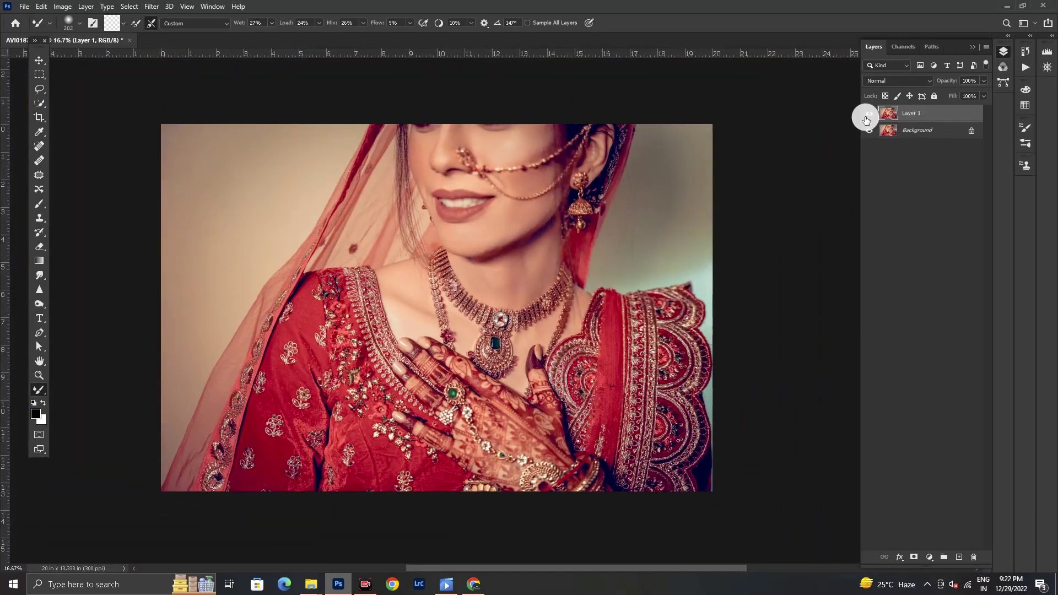
{"action": "left_click", "coordinate": [867, 114]}
{"action": "left_click", "coordinate": [867, 115]}
{"action": "left_click", "coordinate": [868, 116]}
{"action": "left_click", "coordinate": [867, 116]}
{"action": "left_click", "coordinate": [867, 115]}
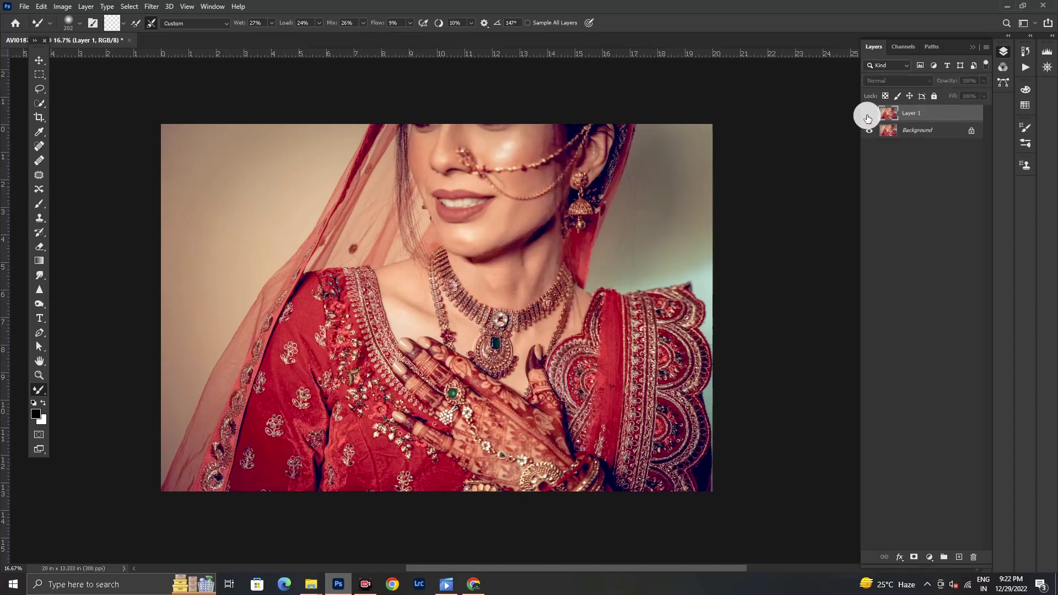
{"action": "left_click", "coordinate": [868, 116]}
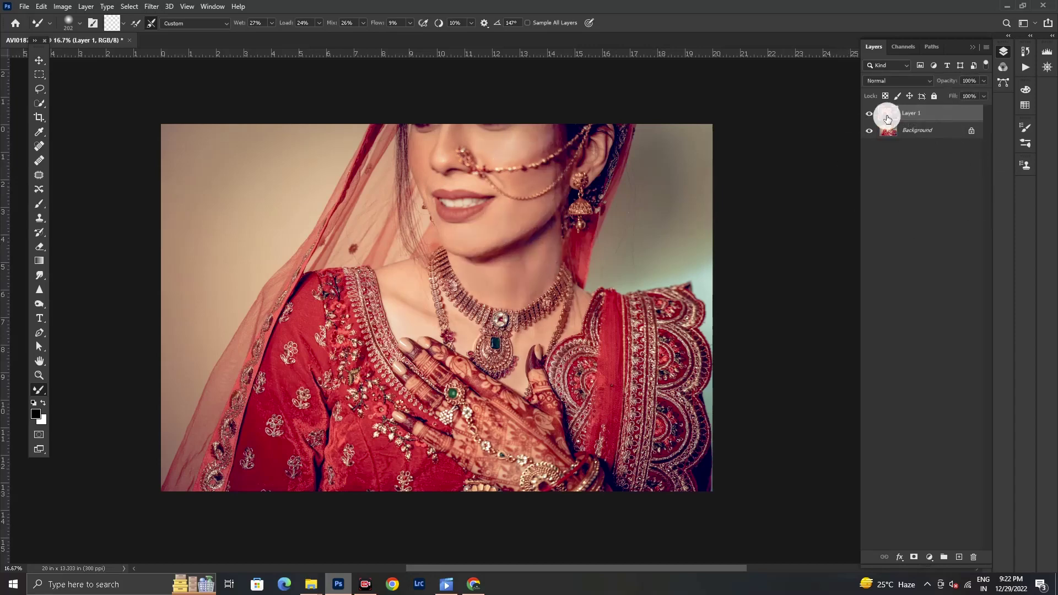
{"action": "key", "text": "ctrl+e"}
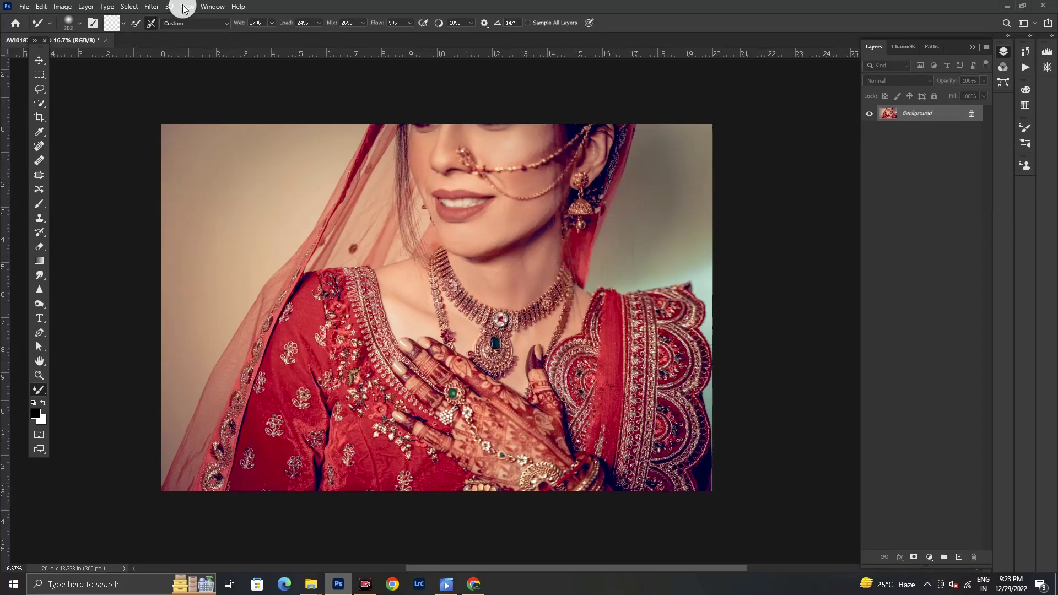
Open the Camera Raw Filter and set Blacks to +42 and Shadows to -45 in the Basic adjustments
{"action": "left_click", "coordinate": [152, 6]}
{"action": "left_click", "coordinate": [200, 95]}
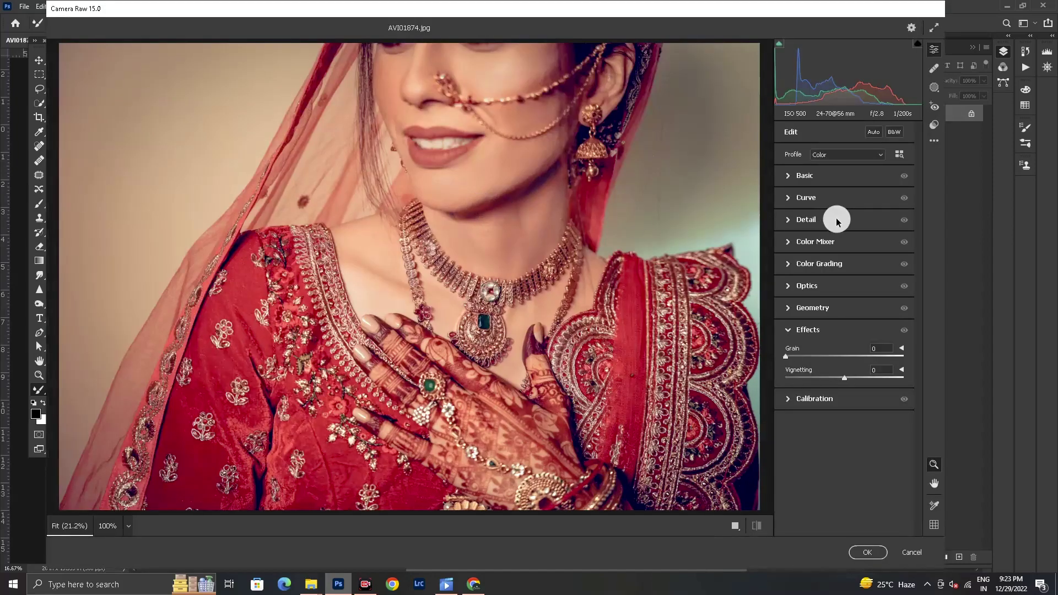
{"action": "left_click", "coordinate": [788, 176]}
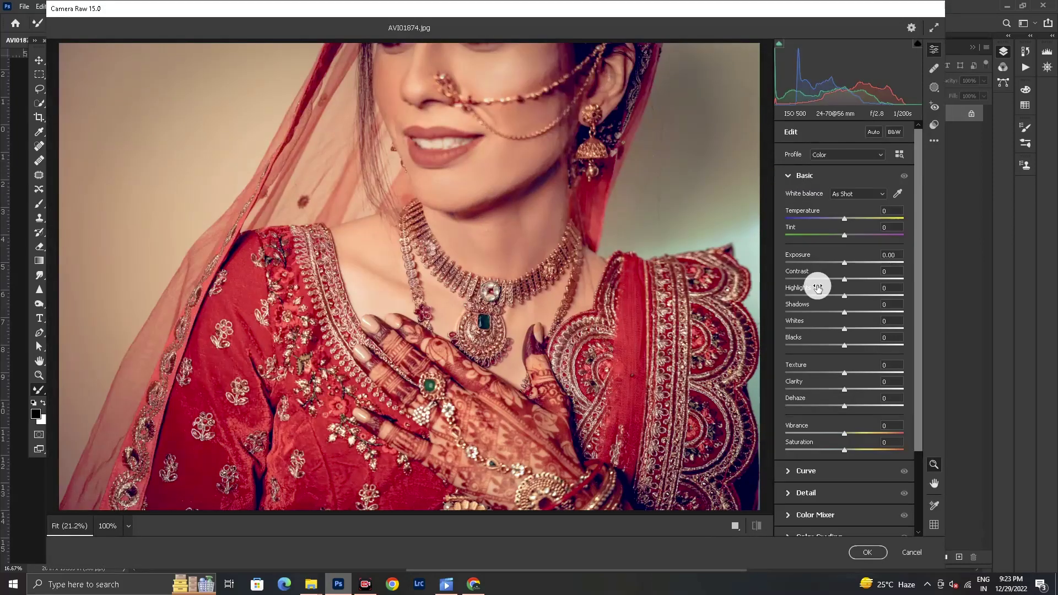
{"action": "left_click_drag", "start_coordinate": [890, 346], "coordinate": [869, 356]}
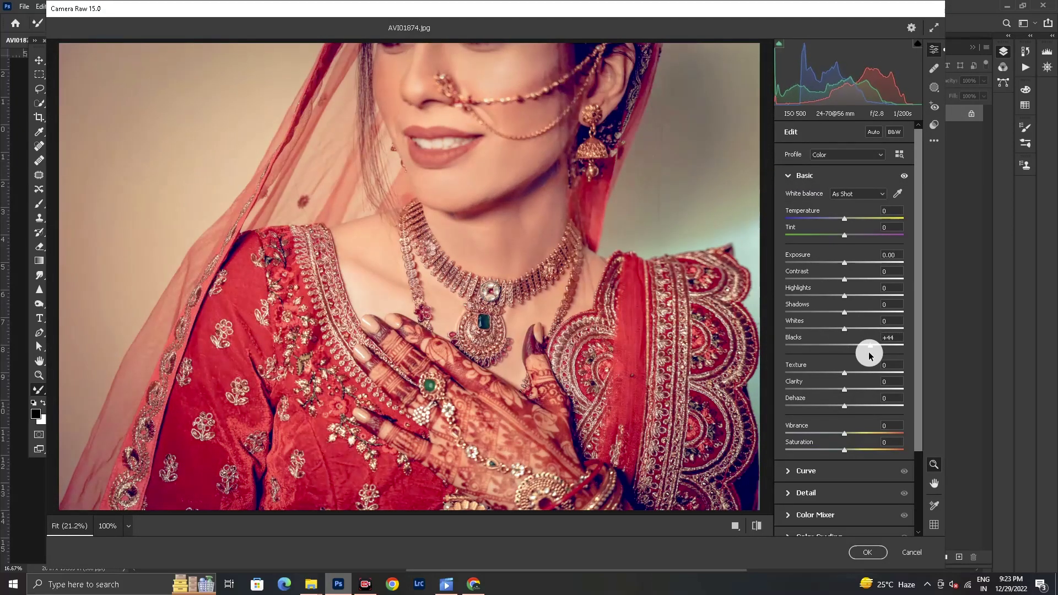
{"action": "left_click_drag", "start_coordinate": [819, 315], "coordinate": [819, 318]}
Raise Darks to +33 in the parametric curve and fine-tune its Shadows value
{"action": "left_click", "coordinate": [785, 176]}
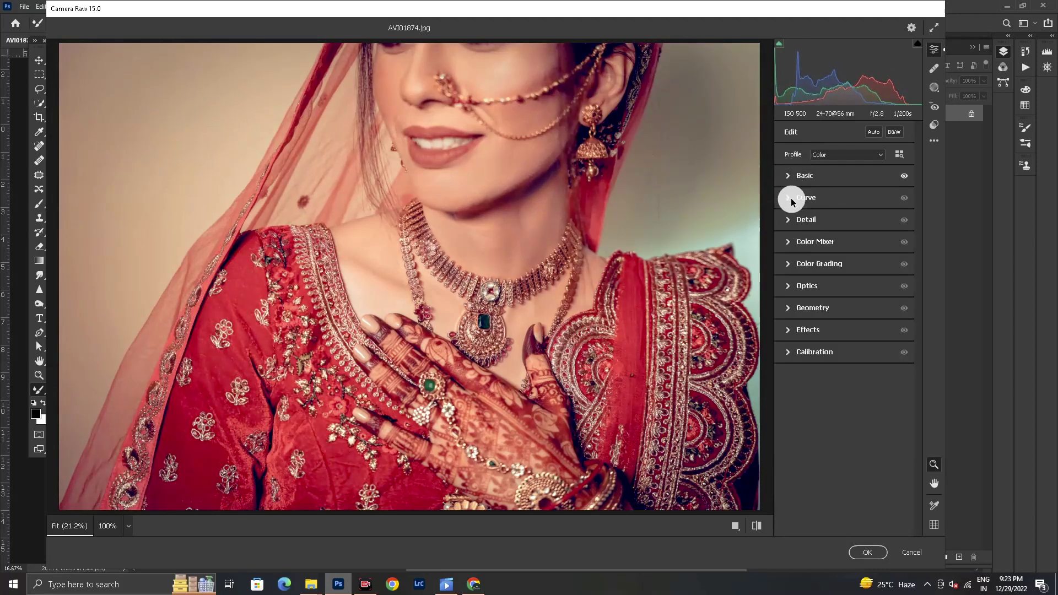
{"action": "left_click", "coordinate": [792, 198]}
{"action": "left_click_drag", "start_coordinate": [862, 420], "coordinate": [834, 429]}
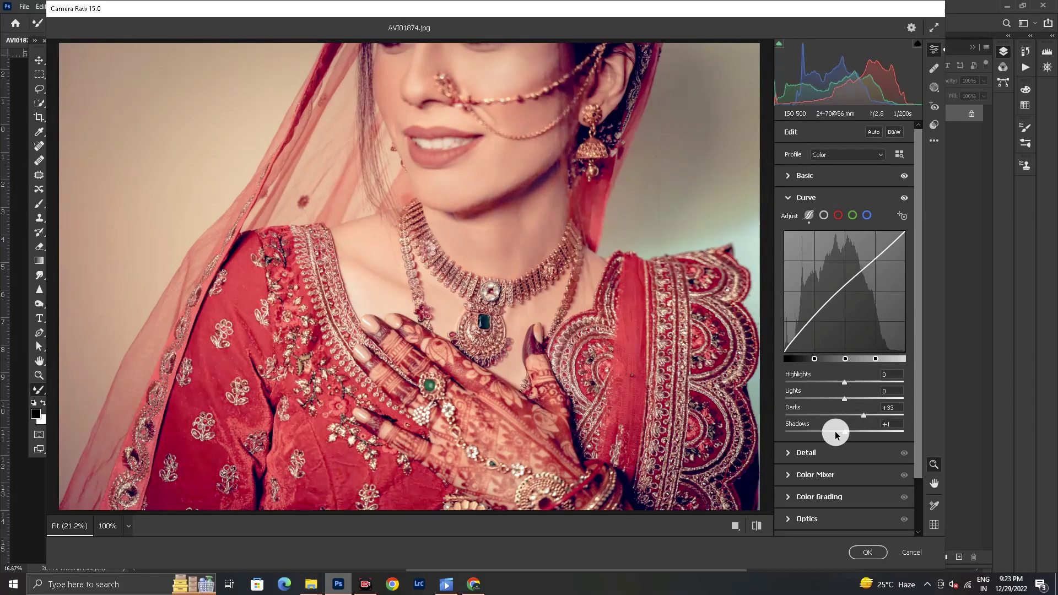
{"action": "left_click", "coordinate": [792, 197]}
Warm the white balance by setting Temperature to +5, and check the photo at close zoom and full view
{"action": "left_click", "coordinate": [788, 177]}
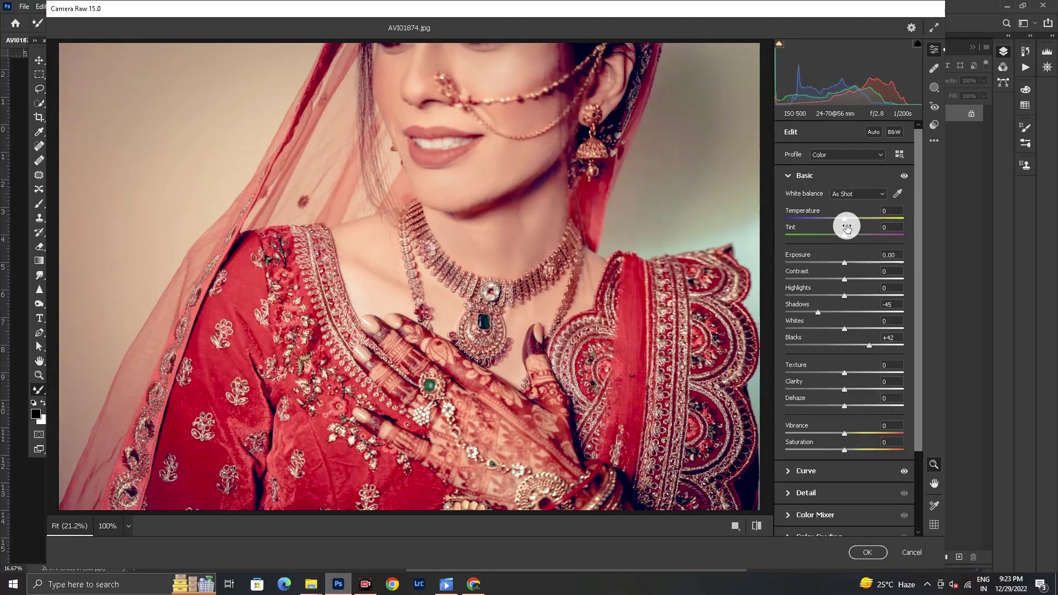
{"action": "left_click_drag", "start_coordinate": [848, 221], "coordinate": [850, 222]}
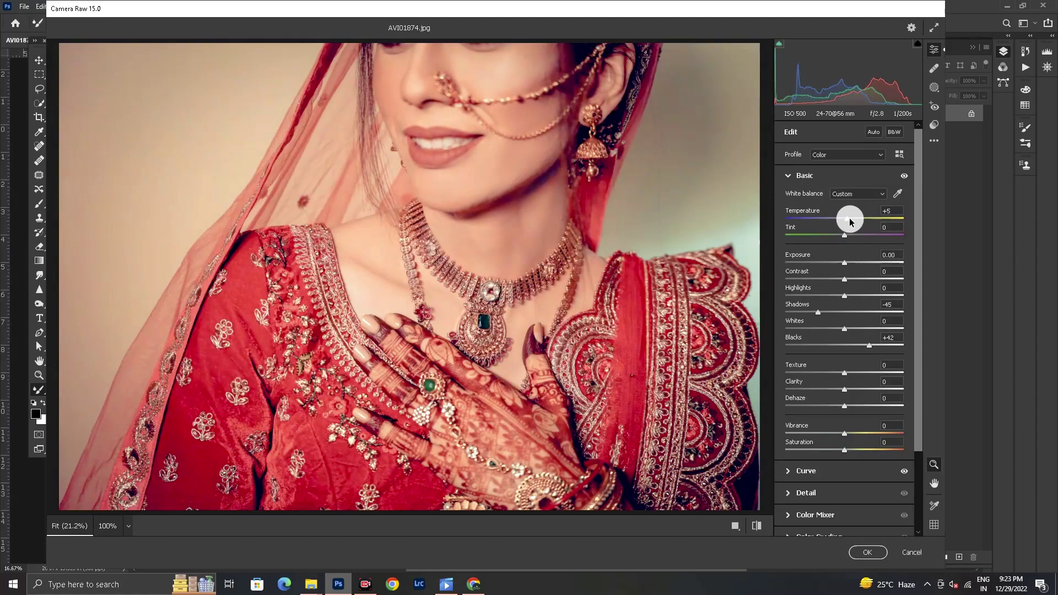
{"action": "left_click_drag", "start_coordinate": [477, 322], "coordinate": [564, 66]}
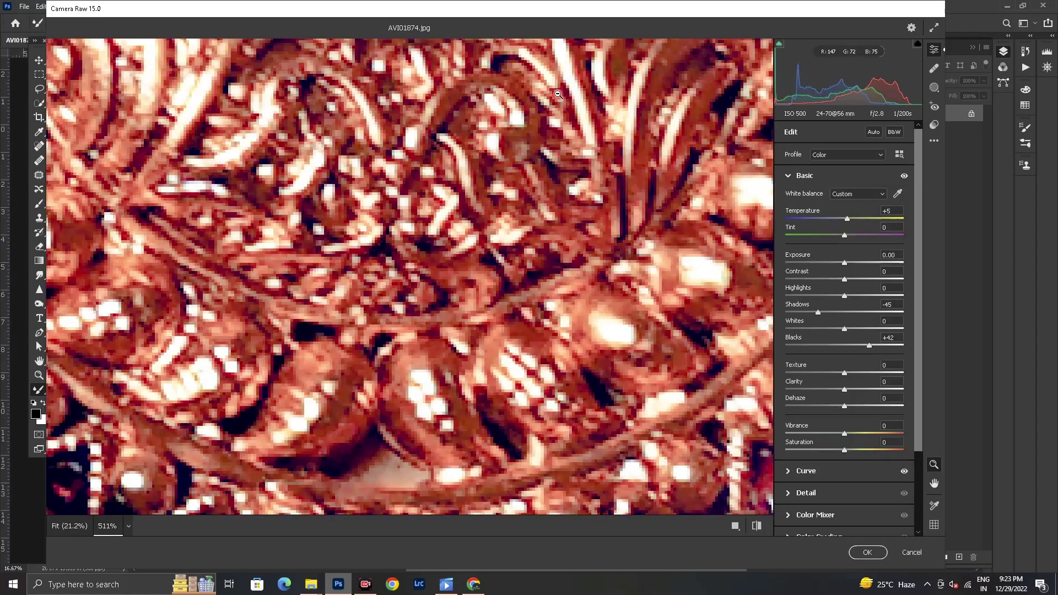
{"action": "left_click", "coordinate": [559, 88]}
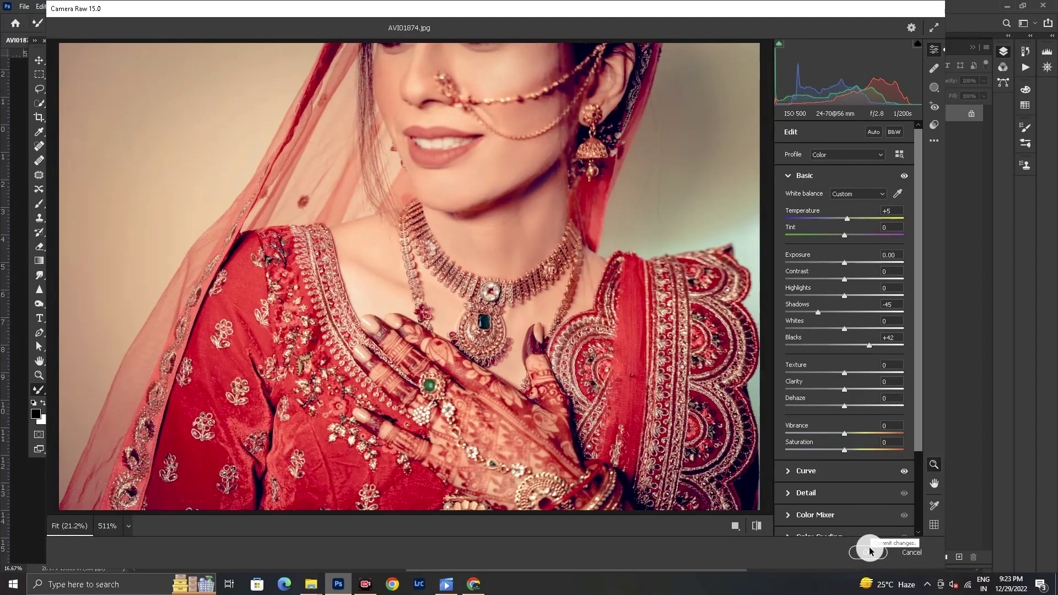
Toggle between the original and current Camera Raw settings to compare them, then apply the filter to the photo
{"action": "left_click", "coordinate": [756, 525]}
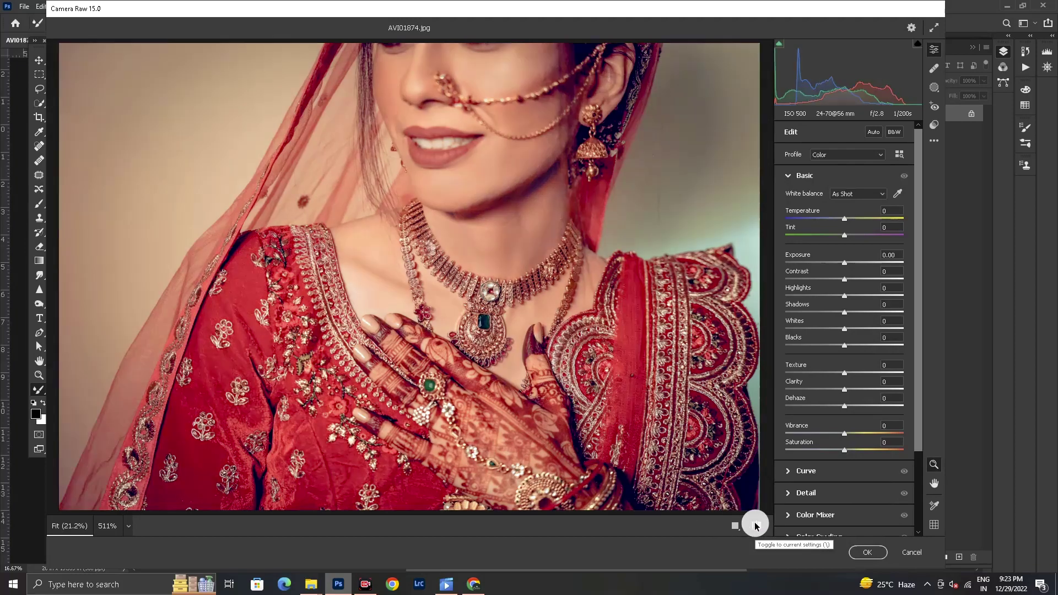
{"action": "left_click", "coordinate": [756, 526]}
{"action": "left_click", "coordinate": [756, 526]}
{"action": "left_click", "coordinate": [755, 526]}
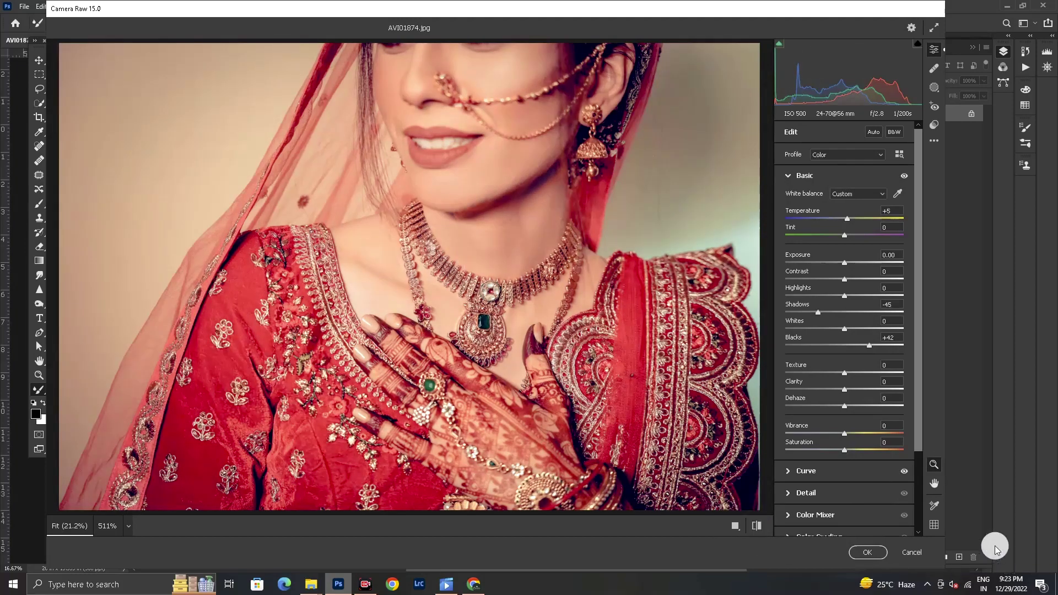
{"action": "left_click_drag", "start_coordinate": [843, 11], "coordinate": [683, 5]}
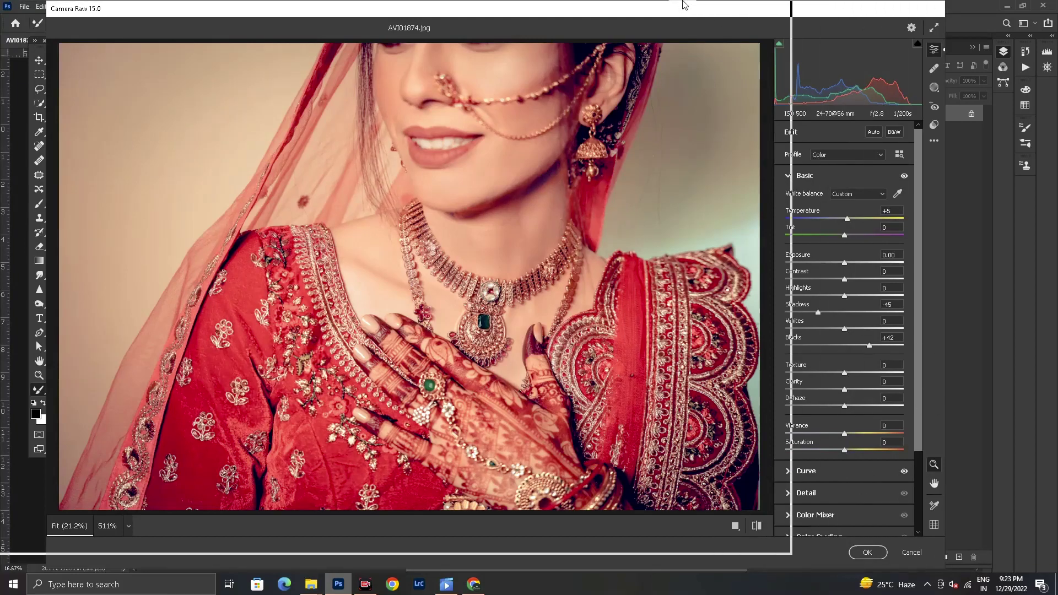
{"action": "left_click", "coordinate": [721, 550]}
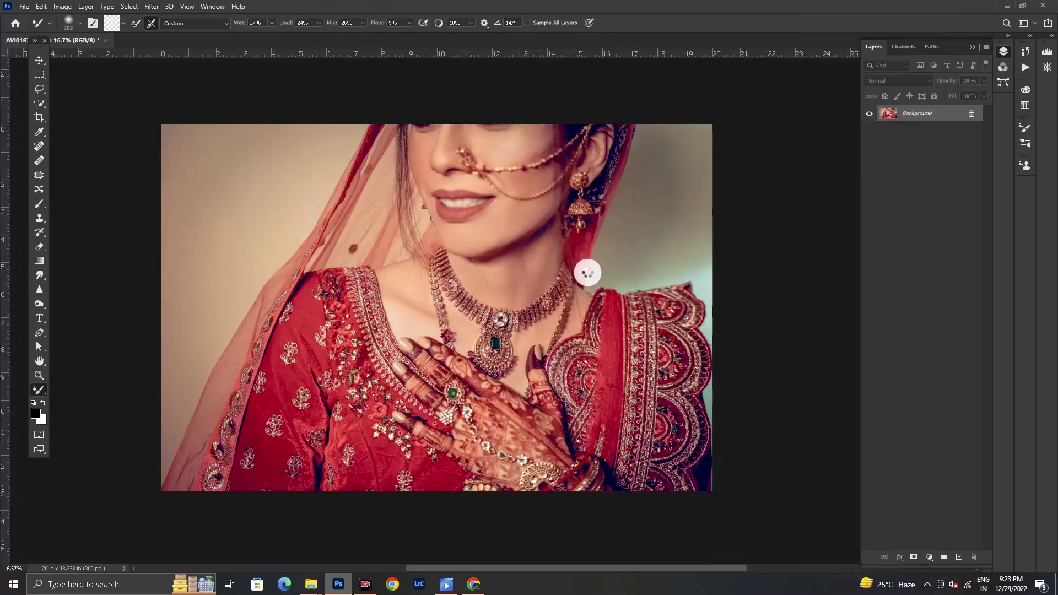